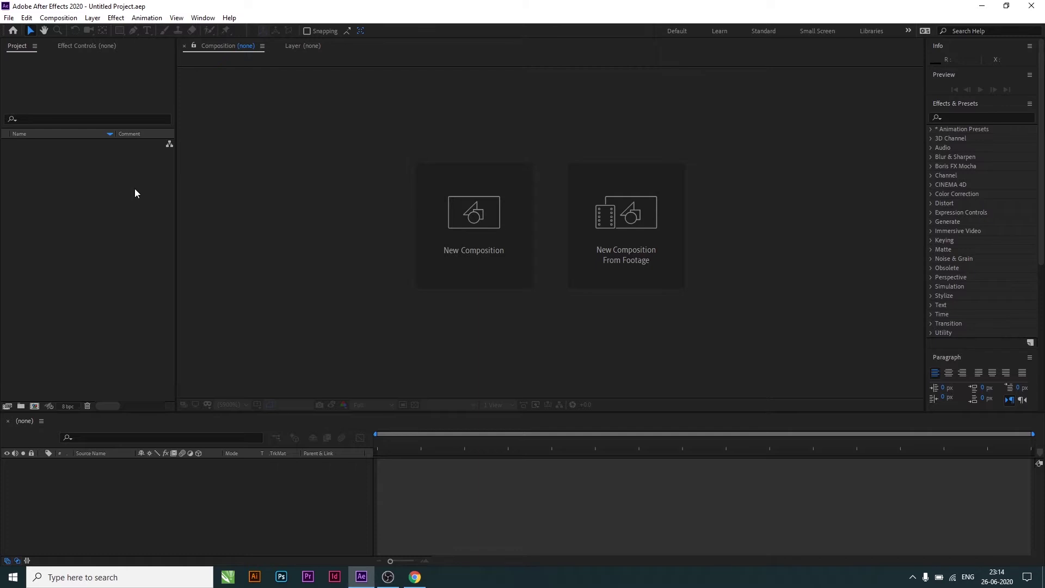
- Create a new HDTV 1080 29.97 fps composition named 'Liquid Text Effect'
left_click(472, 213)
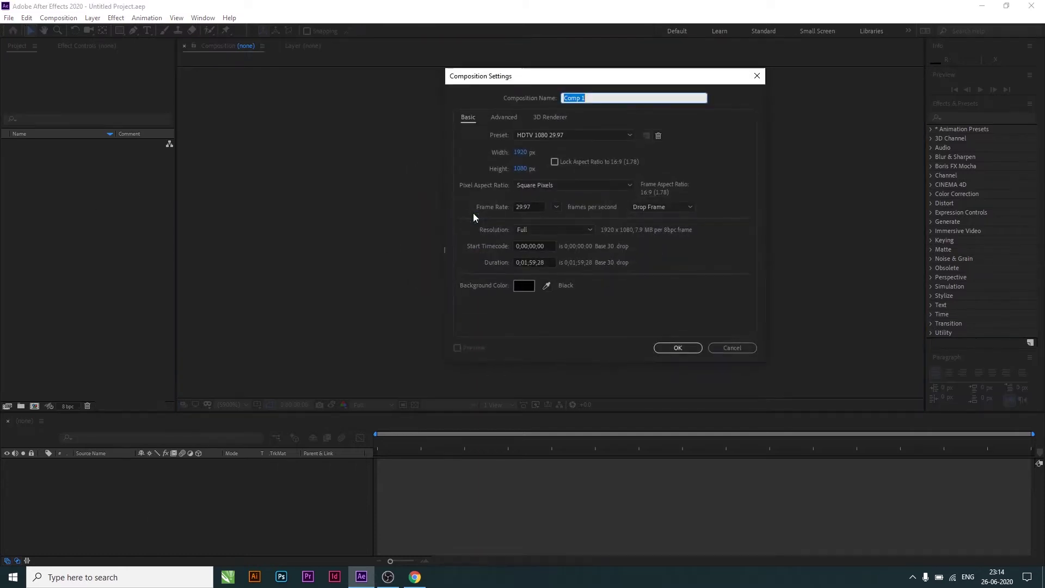
left_click_drag(576, 78, 571, 58)
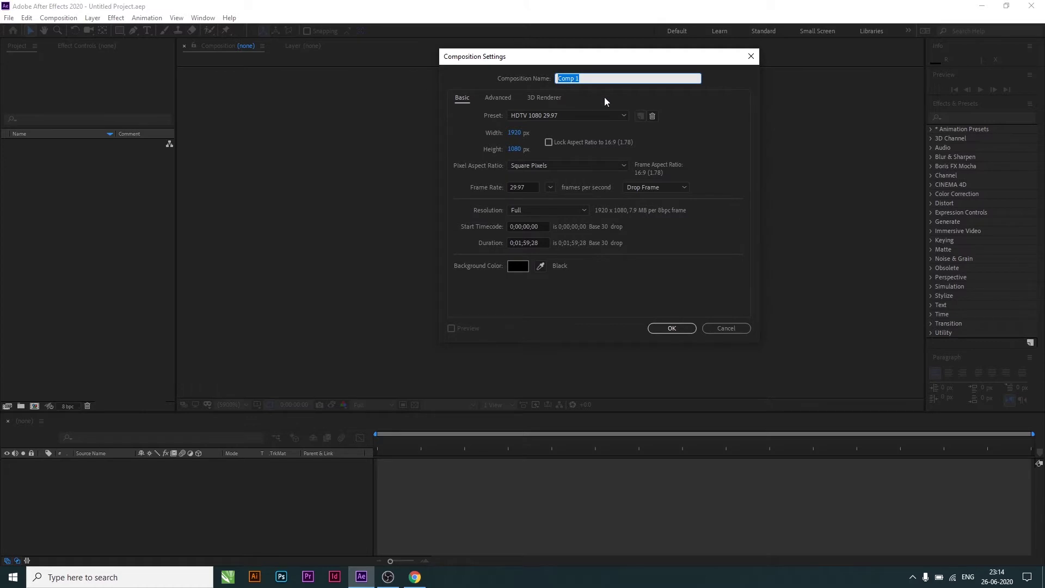
type("Liquid R")
type("eveal")
left_click(668, 328)
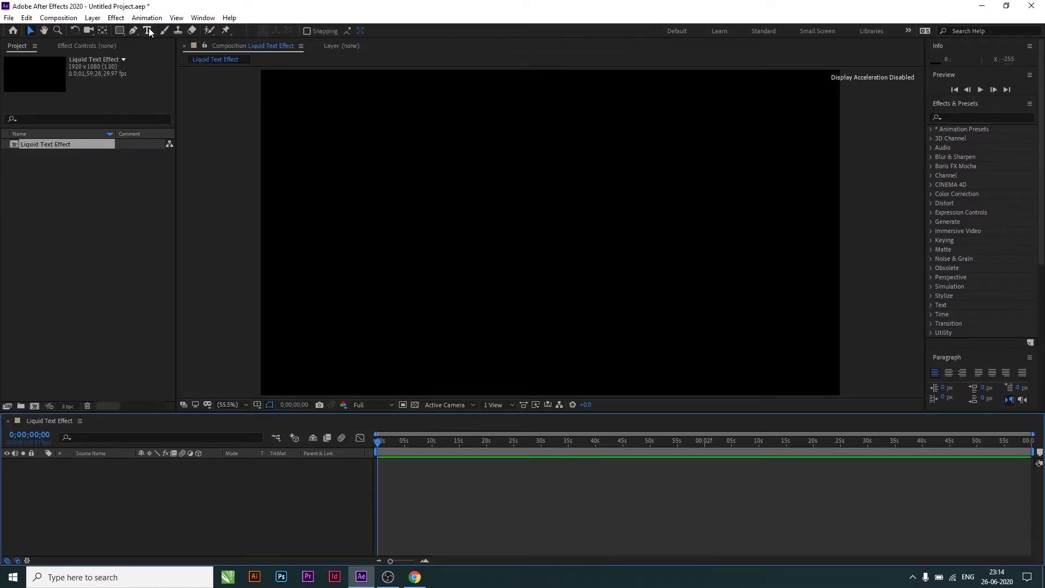
- Add a white 'Tutorial' text layer at 179 px font size and select it
left_click(148, 30)
left_click(398, 224)
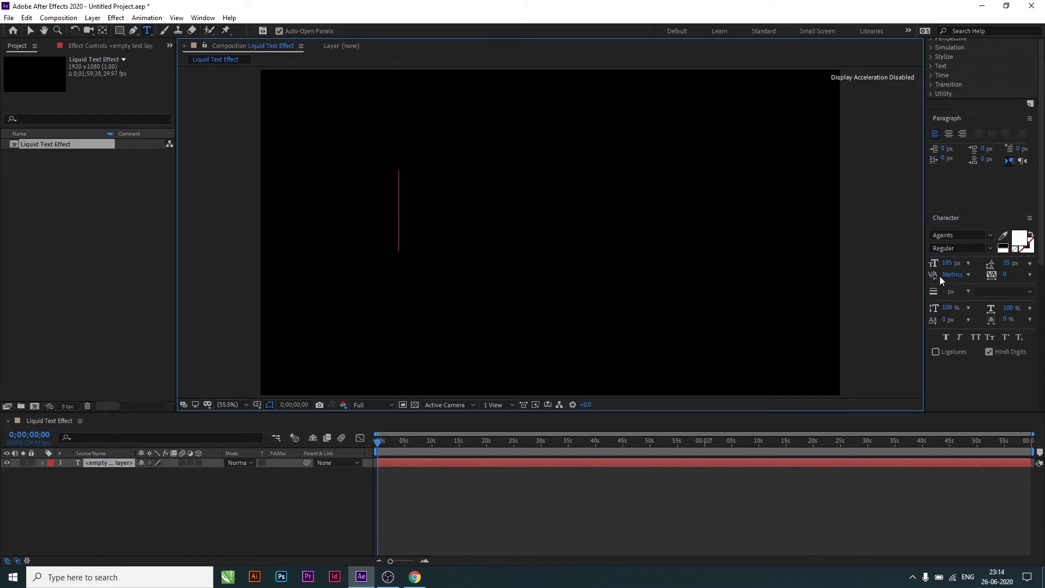
left_click_drag(947, 268, 929, 259)
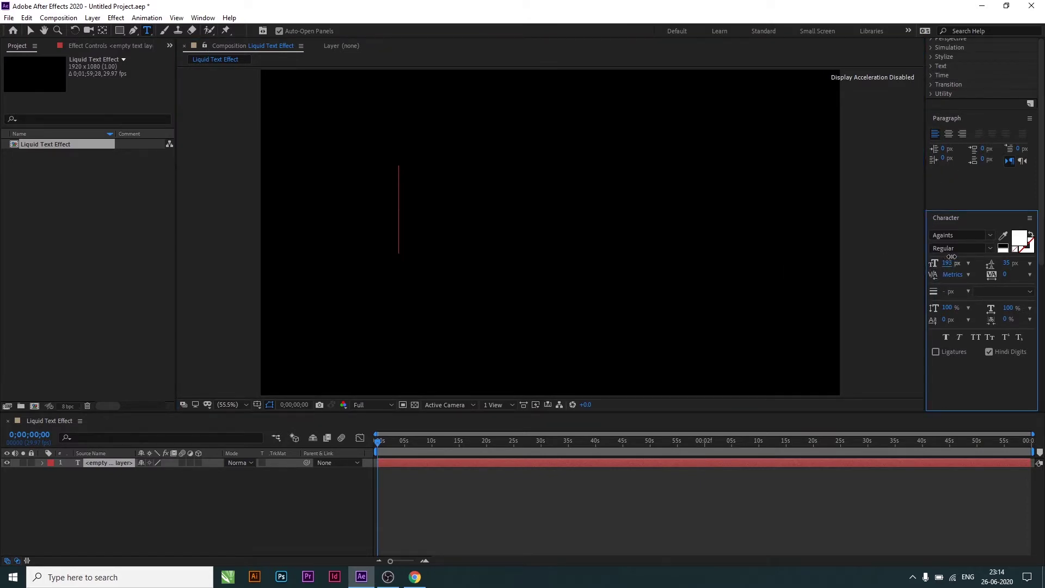
left_click(402, 213)
type("Tutorial")
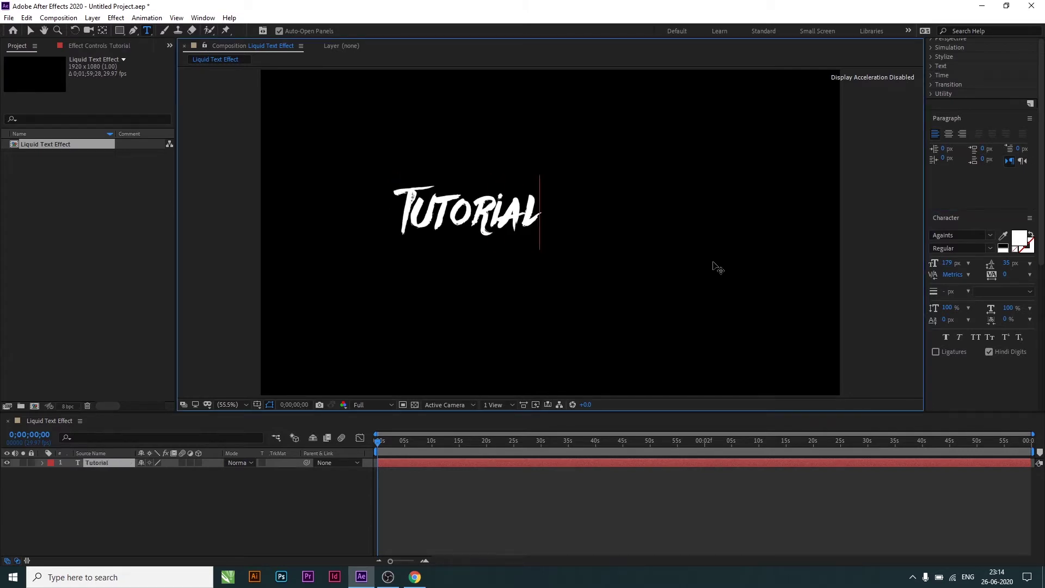
key("ctrl+a")
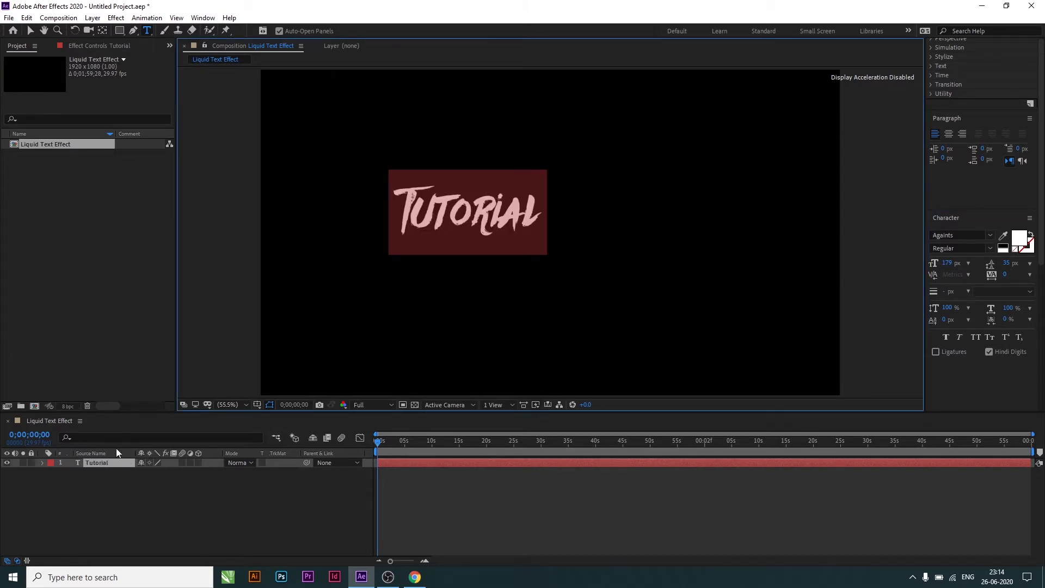
left_click(30, 31)
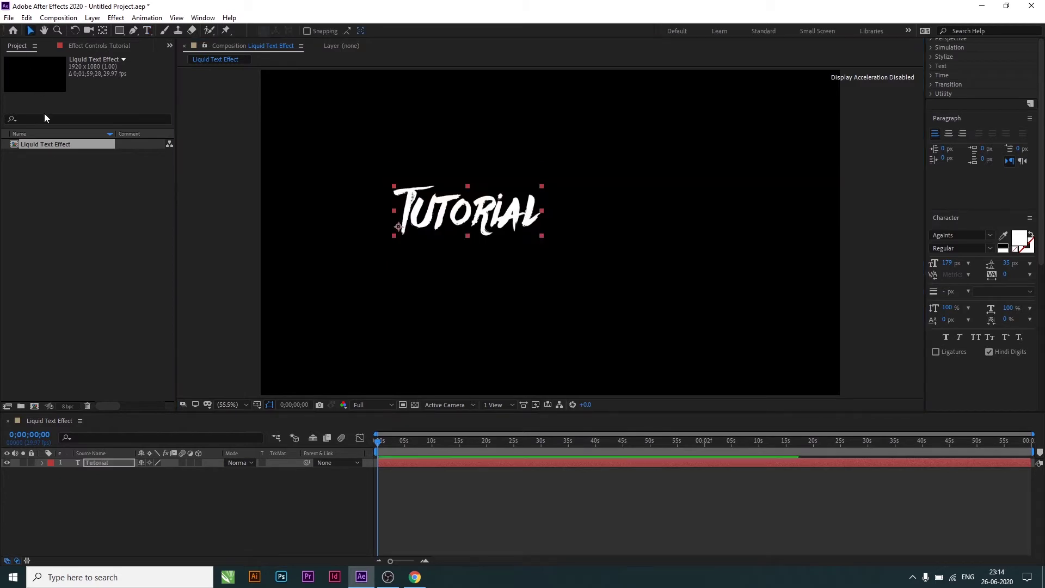
left_click(99, 464)
- Scale the Tutorial text up to 159% and drag it toward the middle of the frame
key("s")
mouse_move(170, 472)
left_mouse_down()
mouse_move(225, 482)
mouse_move(207, 480)
left_mouse_up()
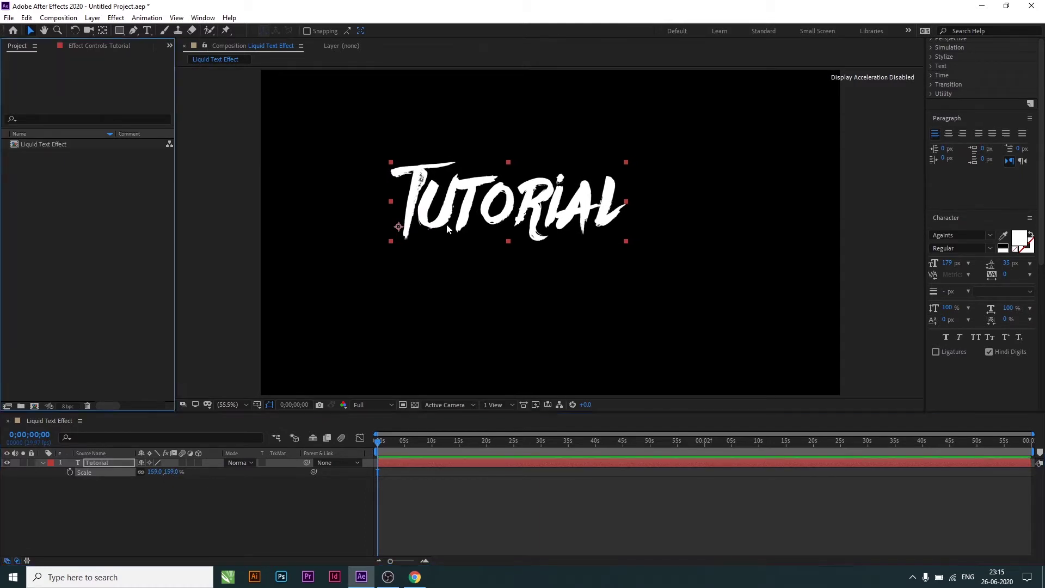
left_click_drag(449, 218, 487, 247)
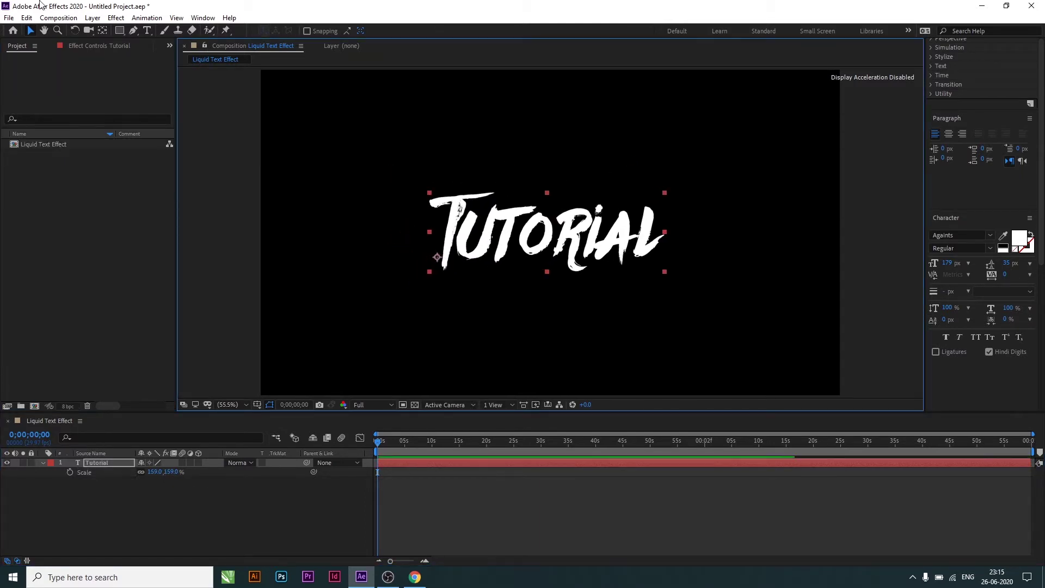
- Centre the text horizontally and vertically with Align, then move its anchor point to its middle
left_click(203, 17)
left_click(224, 90)
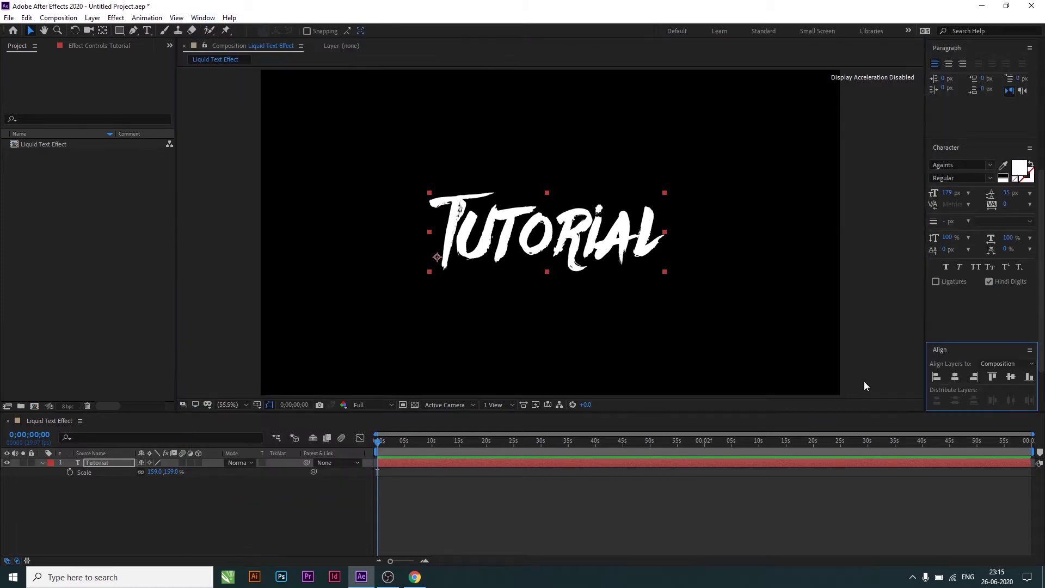
left_click(956, 377)
left_click(1011, 377)
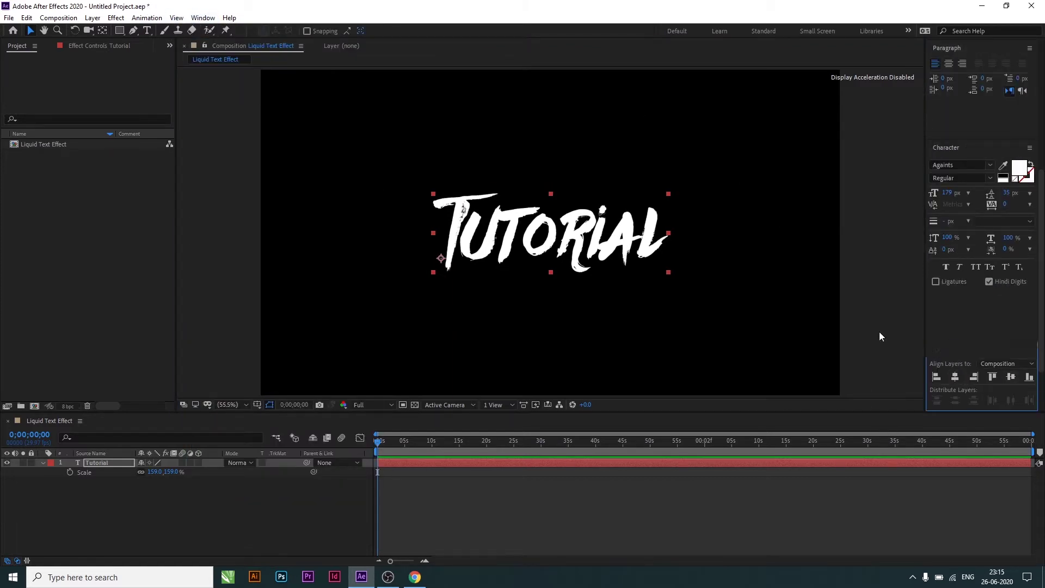
left_click(871, 226)
left_click(443, 276)
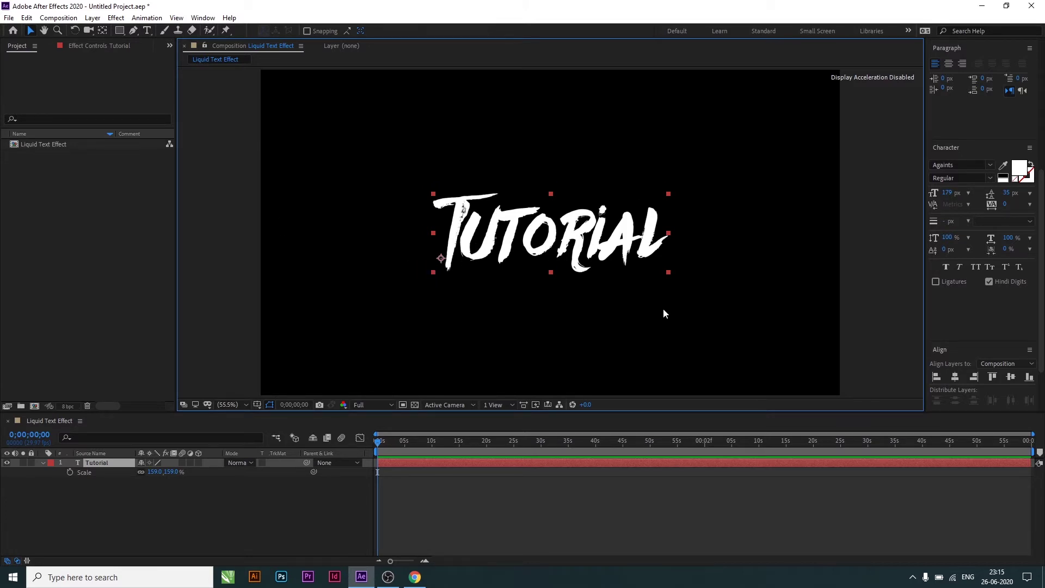
key("ctrl+alt+Home")
left_click(222, 227)
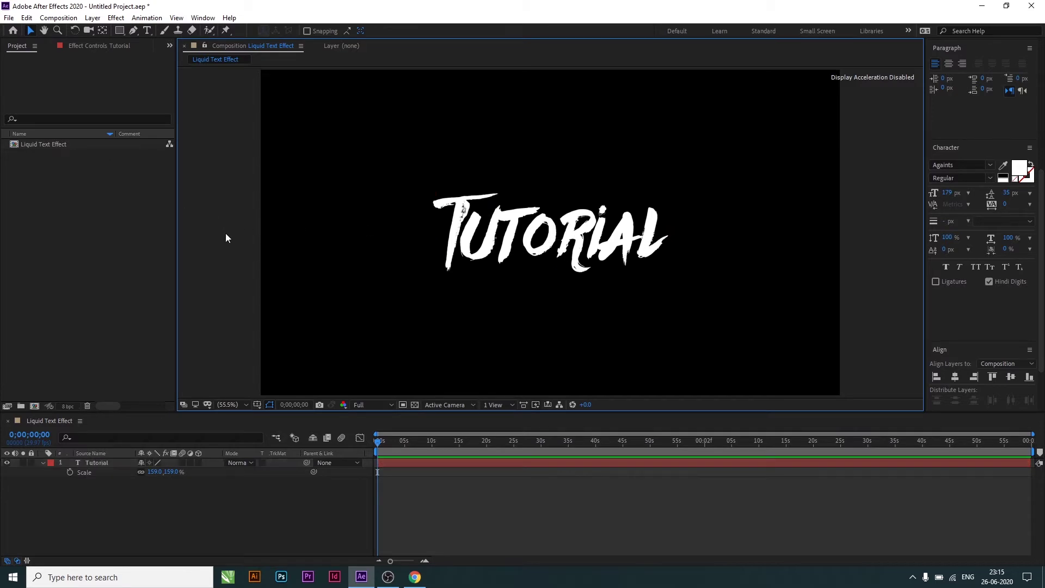
left_click(169, 487)
- Pre-compose the Tutorial text layer into a new composition named 'Effect'
left_click(88, 463)
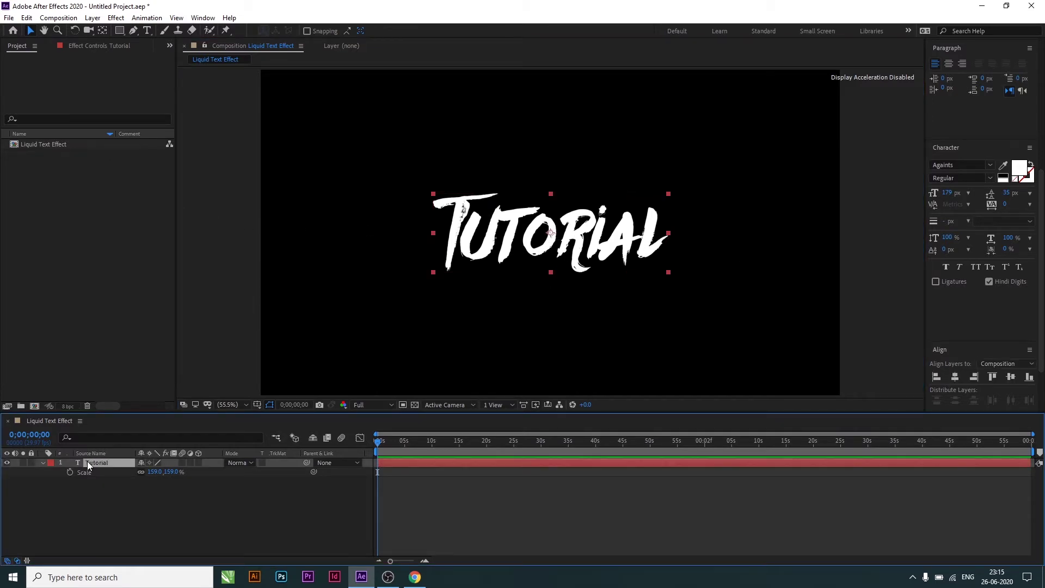
key("s")
right_click(88, 463)
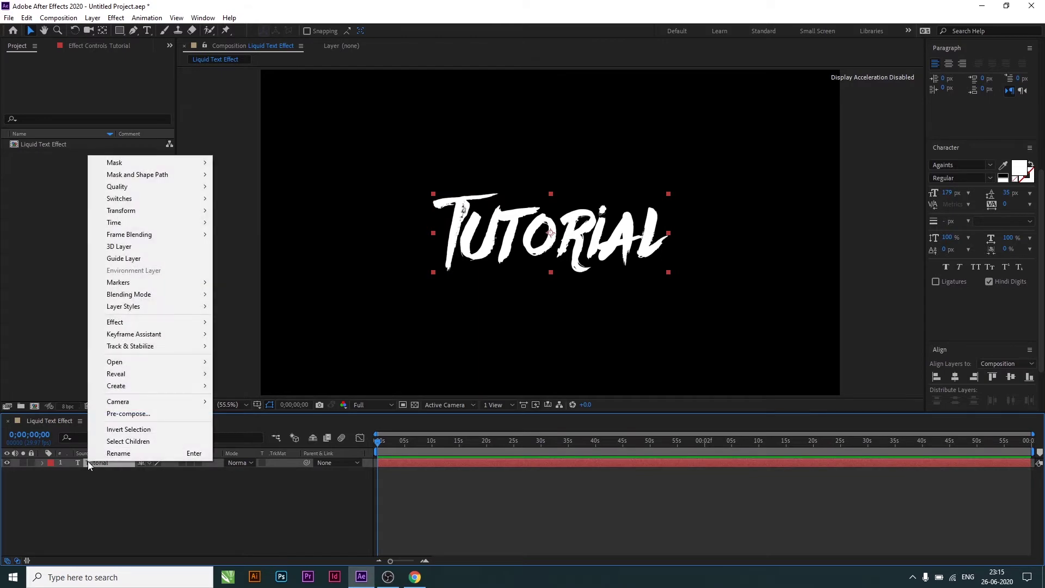
left_click(130, 414)
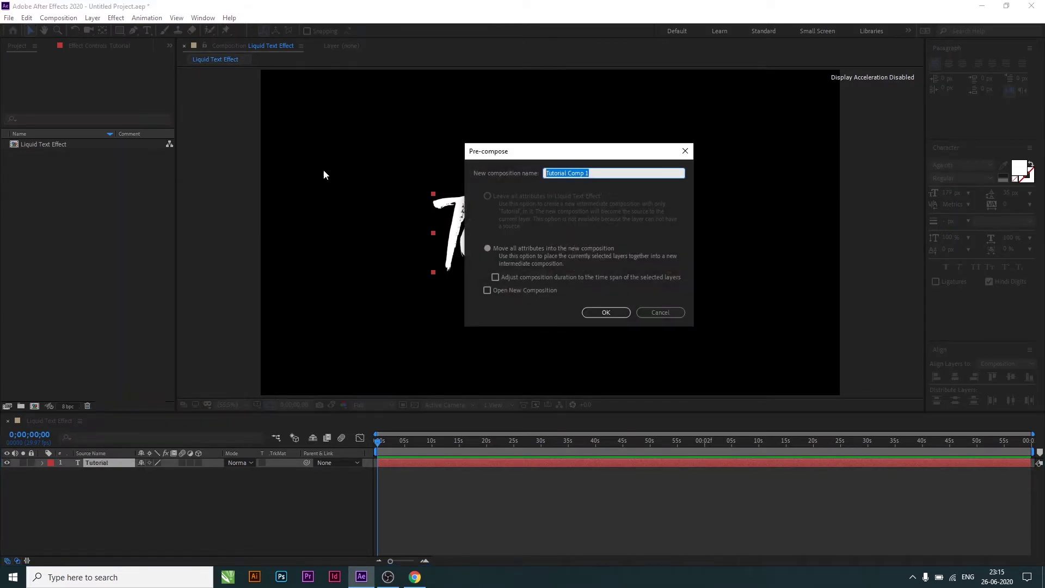
type("Effect")
key("Return")
left_click(227, 338)
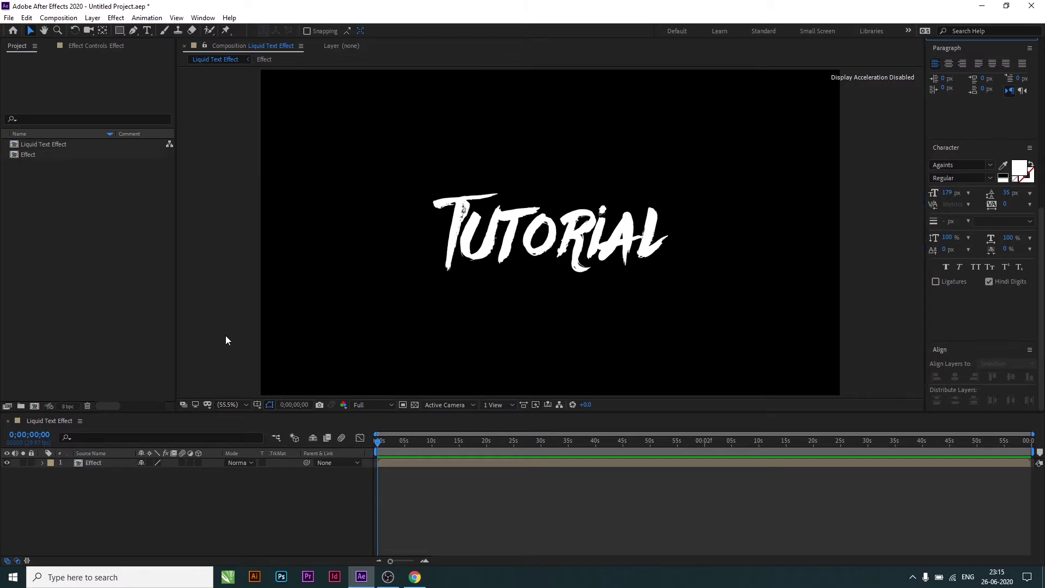
key("ctrl+5")
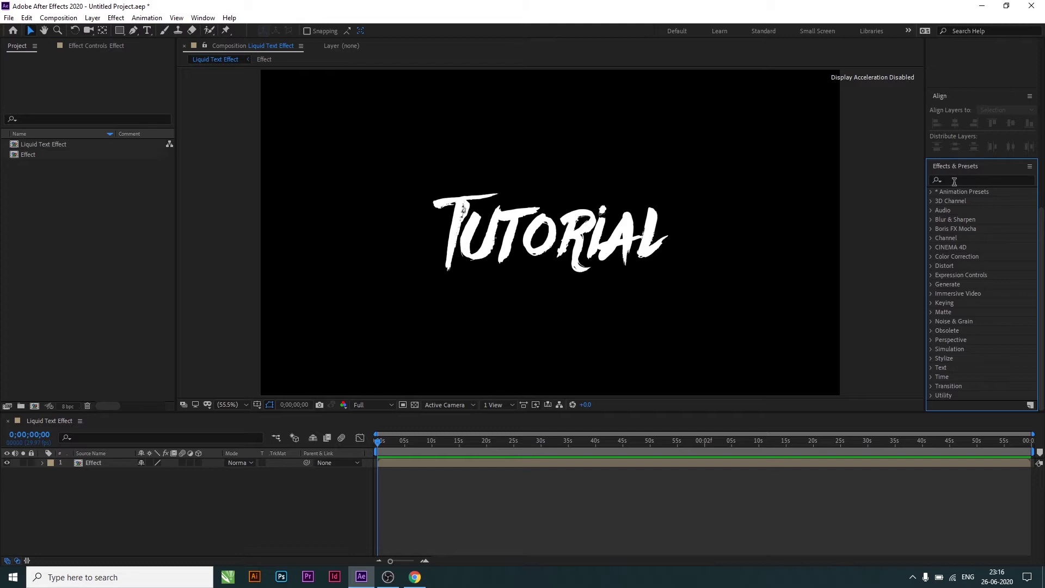
- Apply a Transform effect to the Effect layer and set its Skew to -10
left_click(965, 218)
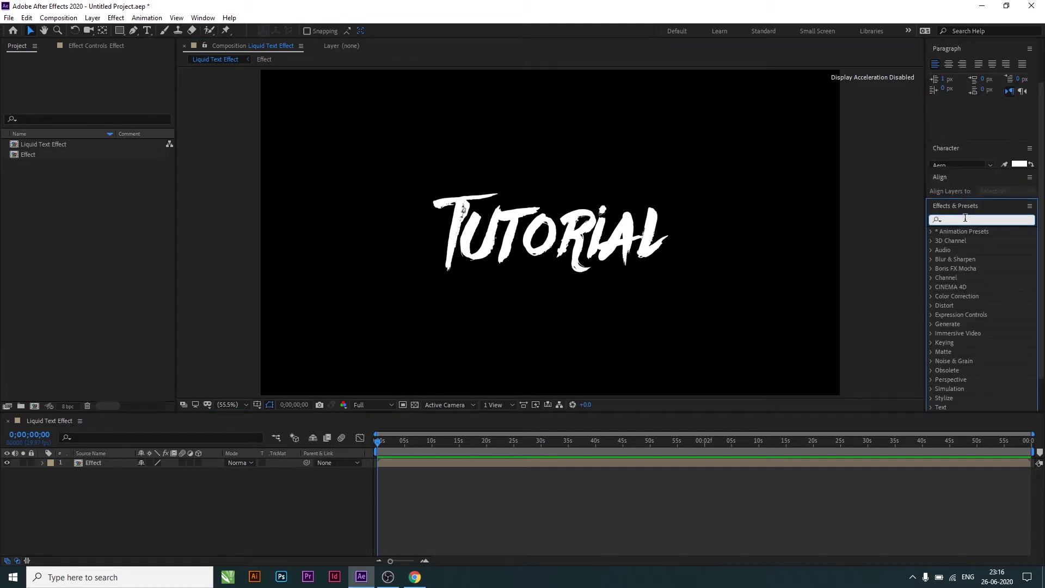
type("tra")
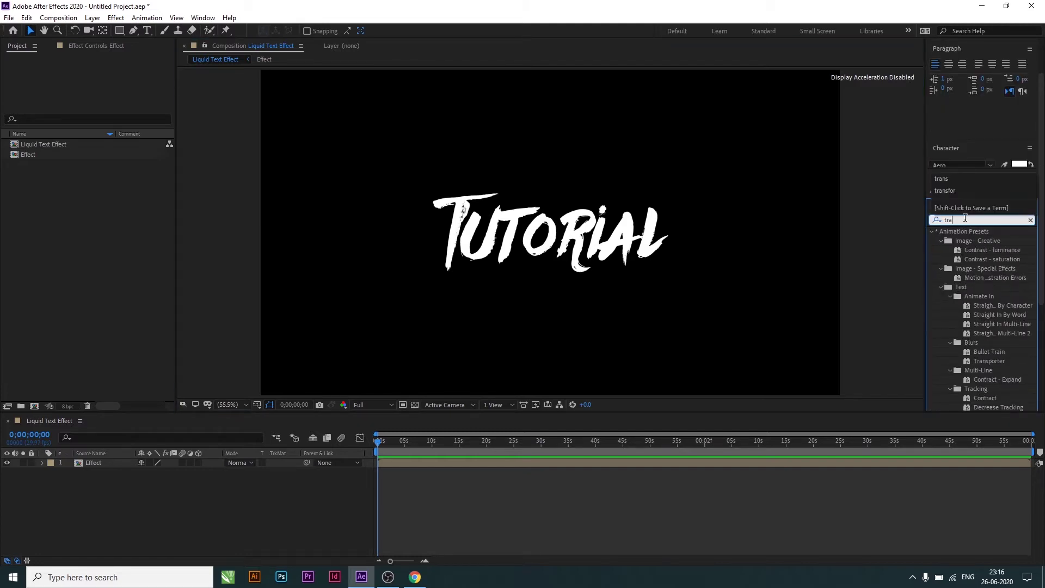
type("nsf")
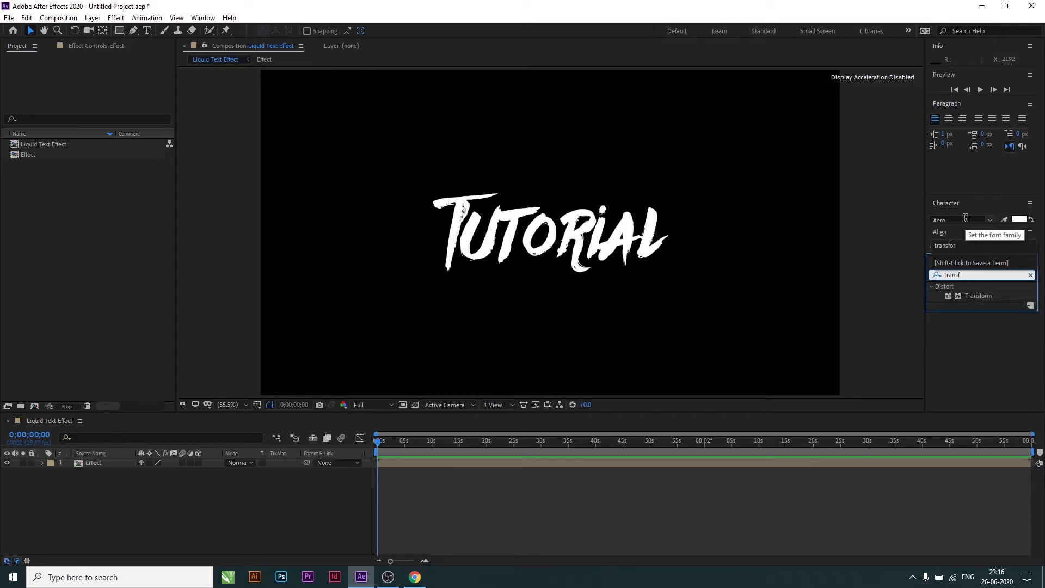
left_click_drag(977, 296, 569, 234)
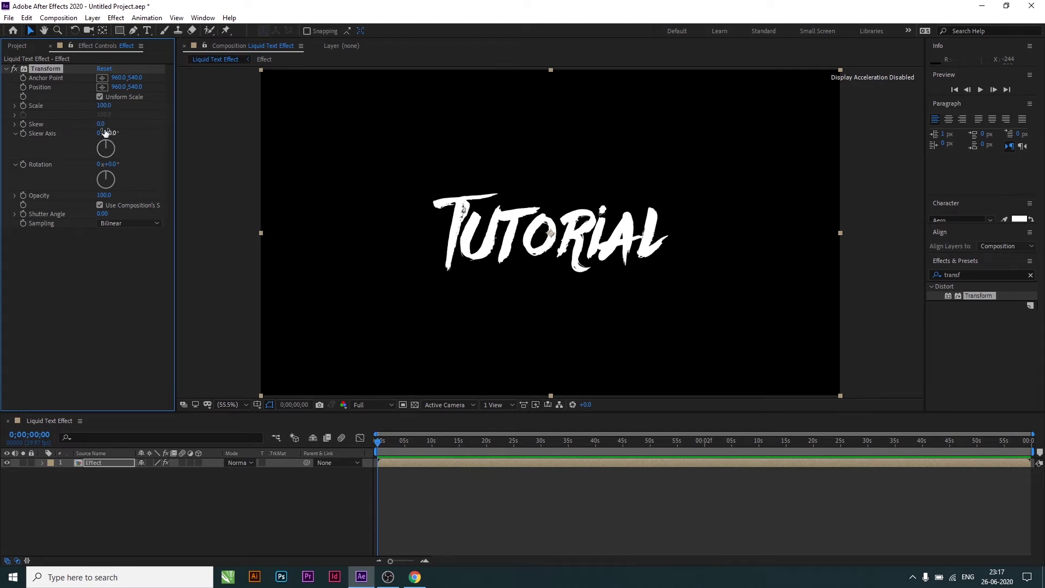
left_click(101, 123)
type("-10")
key("Return")
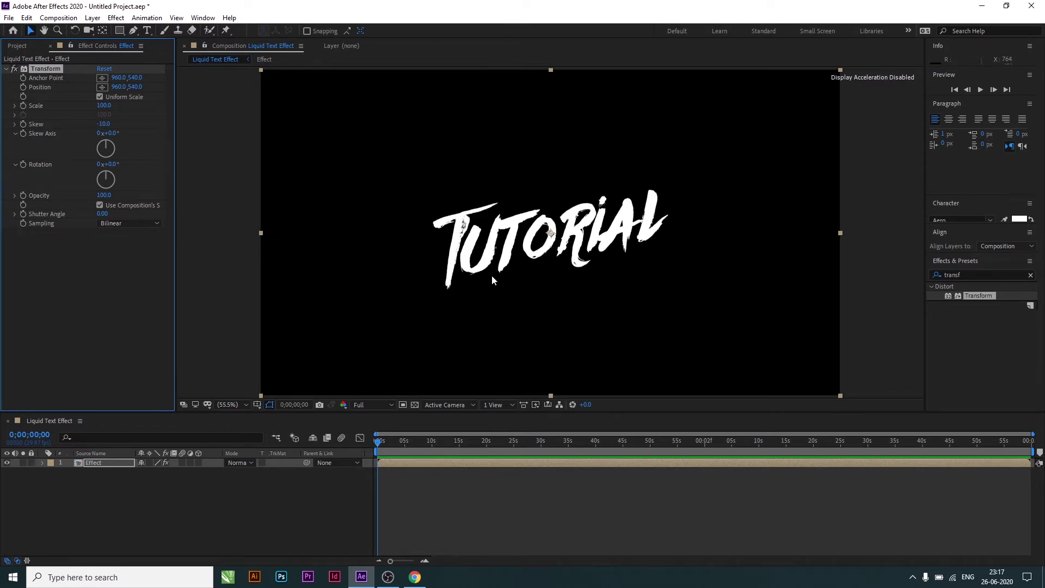
- Pre-compose the Effect layer as 'Skew', moving all attributes into the new composition
left_click(160, 480)
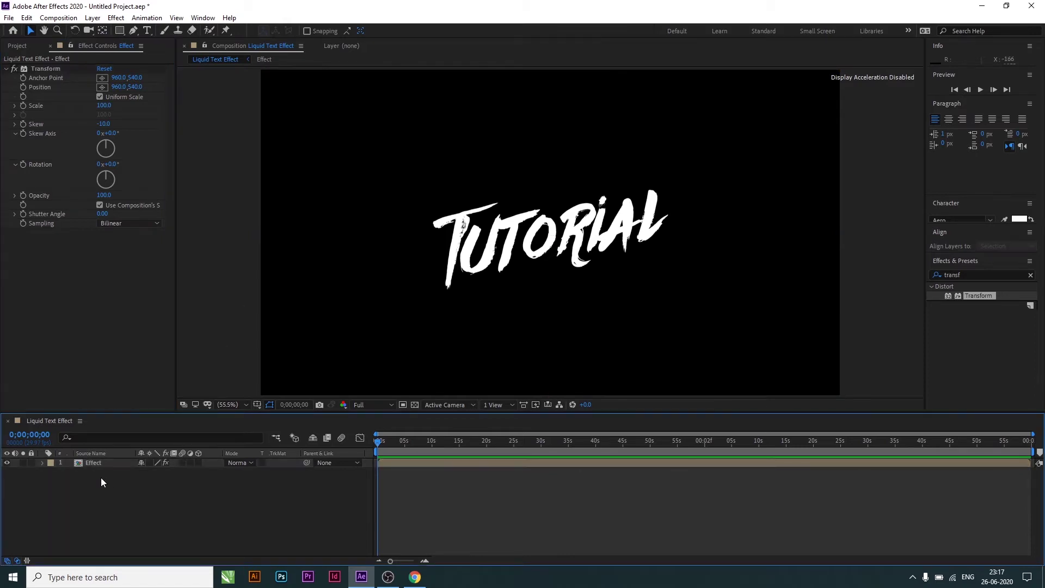
right_click(99, 465)
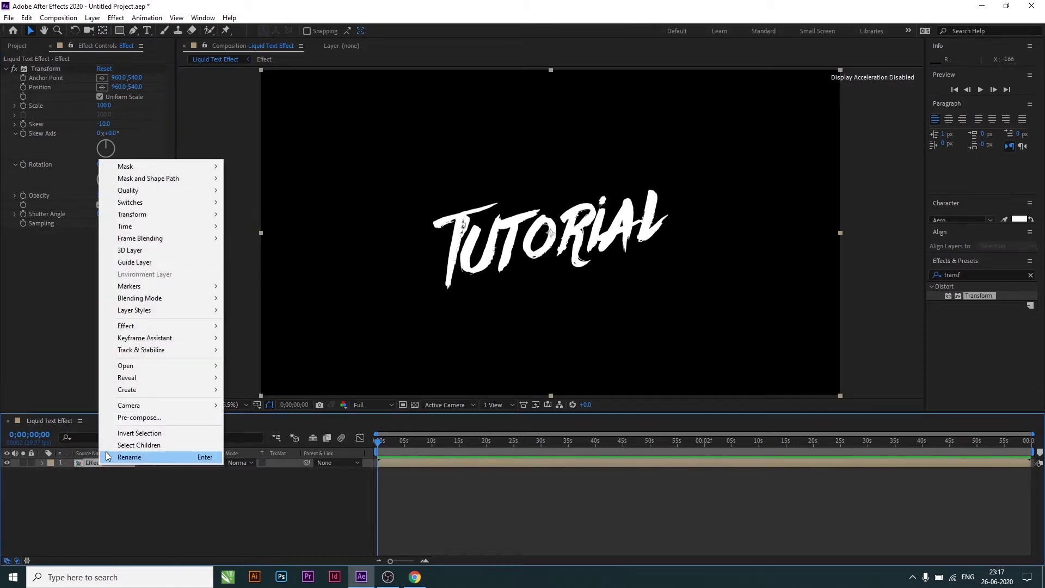
left_click(138, 418)
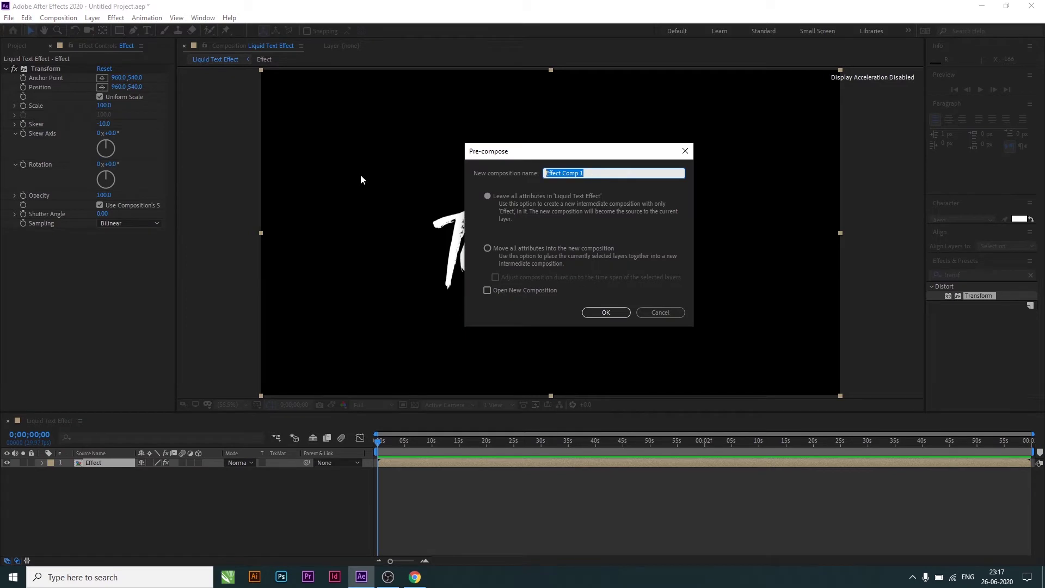
type("S")
type("kew")
left_click(537, 251)
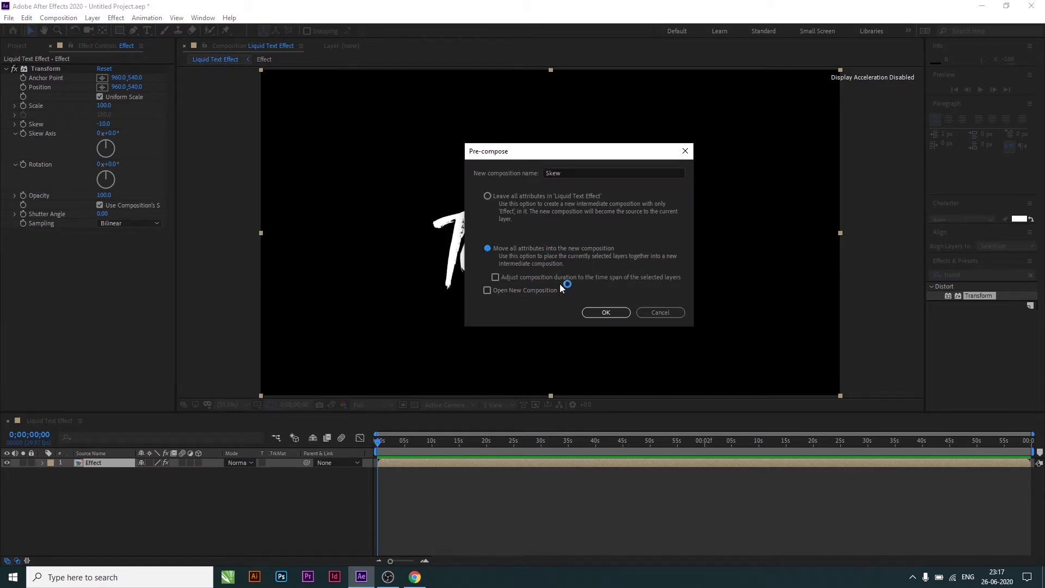
left_click(604, 317)
left_click(142, 501)
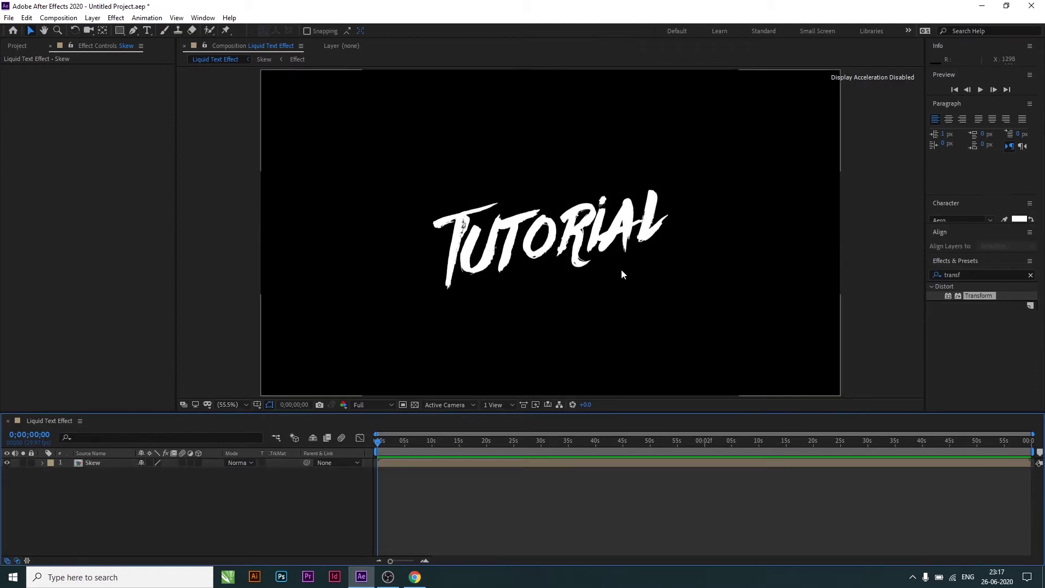
- Apply the Vegas effect to the Skew layer and set Segments to 1
left_click(956, 275)
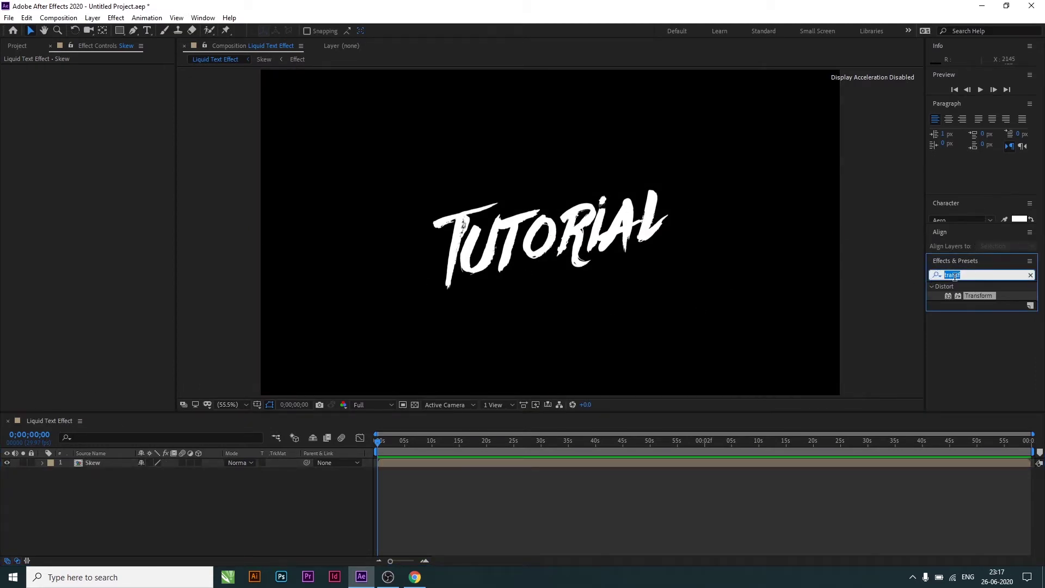
key("BackSpace")
type("vega")
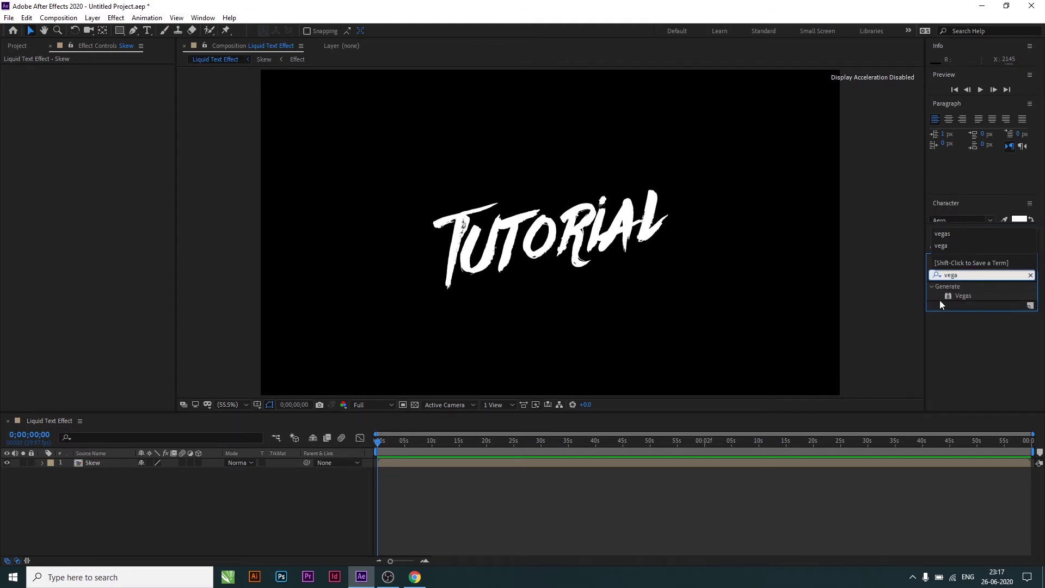
left_click_drag(963, 294, 547, 227)
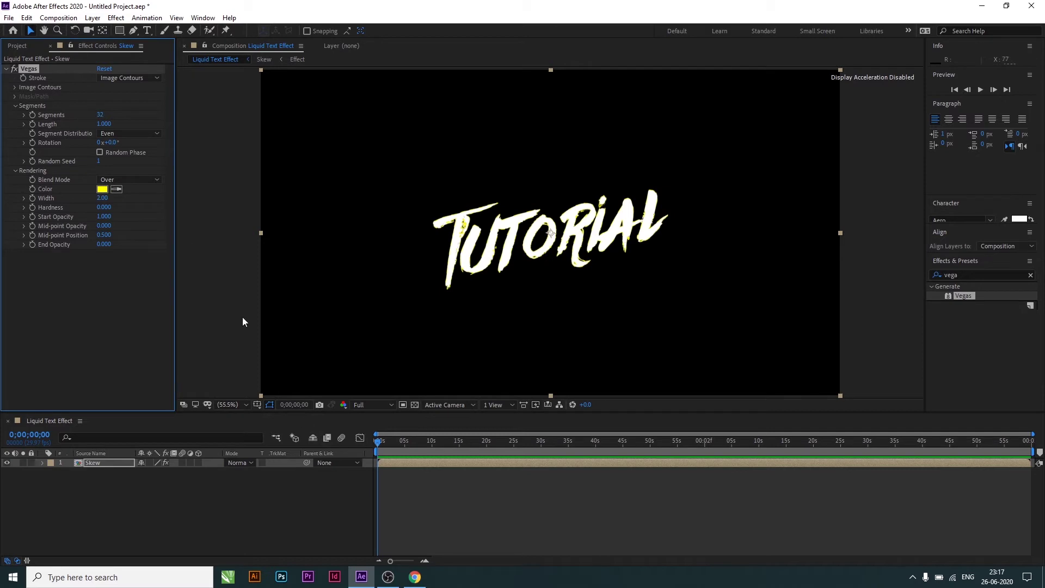
left_click(100, 115)
type("1")
key("Return")
- Set the Vegas stroke to Transparent blend mode, white colour, width 5 and end opacity 1
left_click(123, 179)
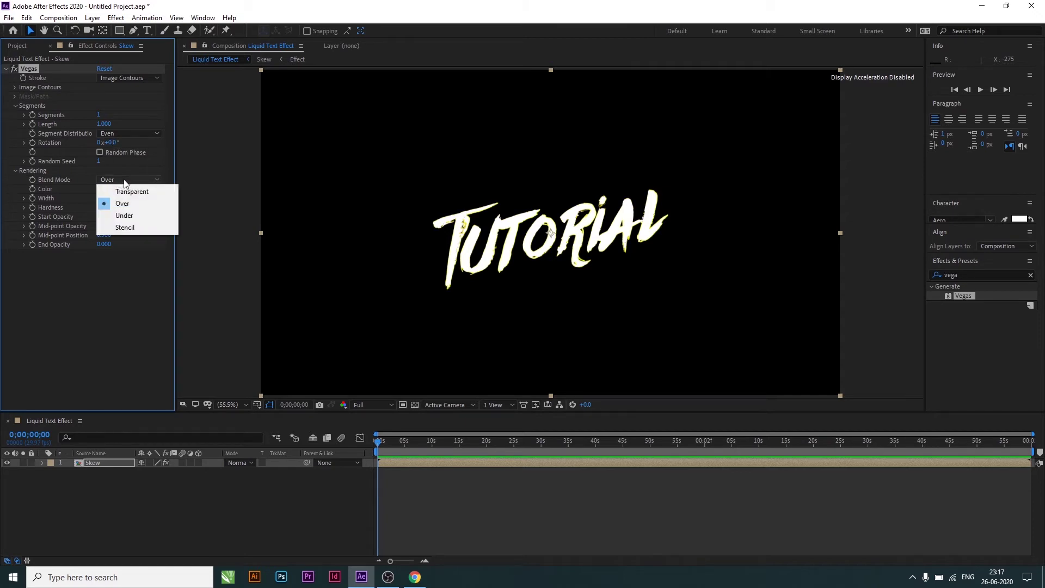
left_click(128, 192)
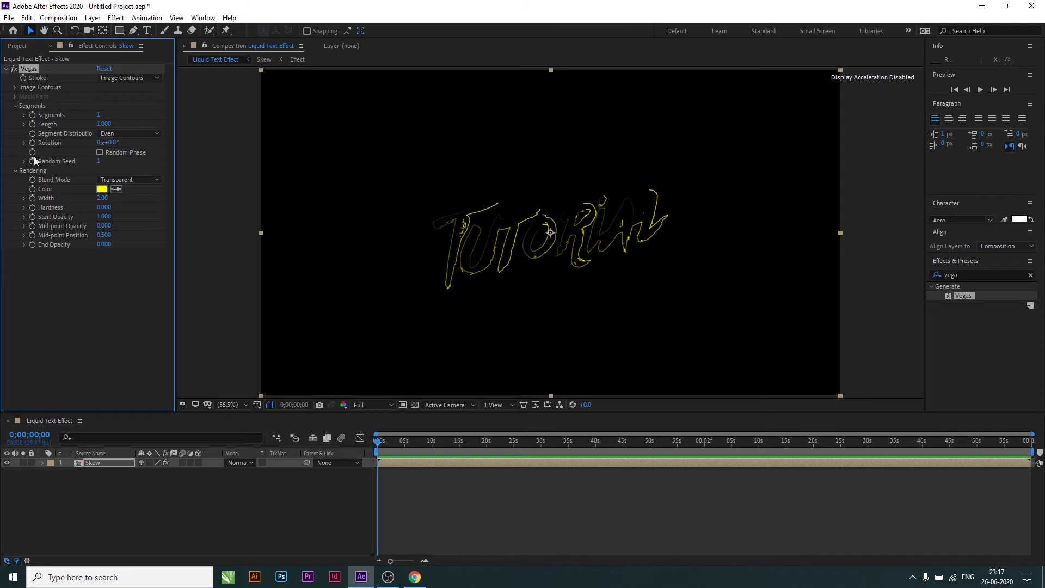
left_click(102, 189)
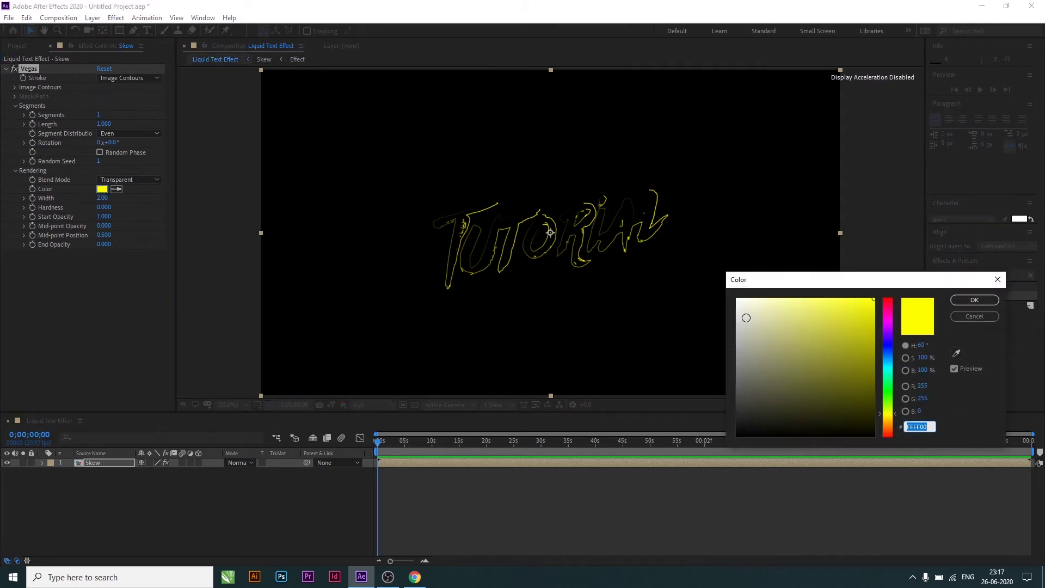
left_click_drag(746, 320, 727, 293)
left_click(974, 300)
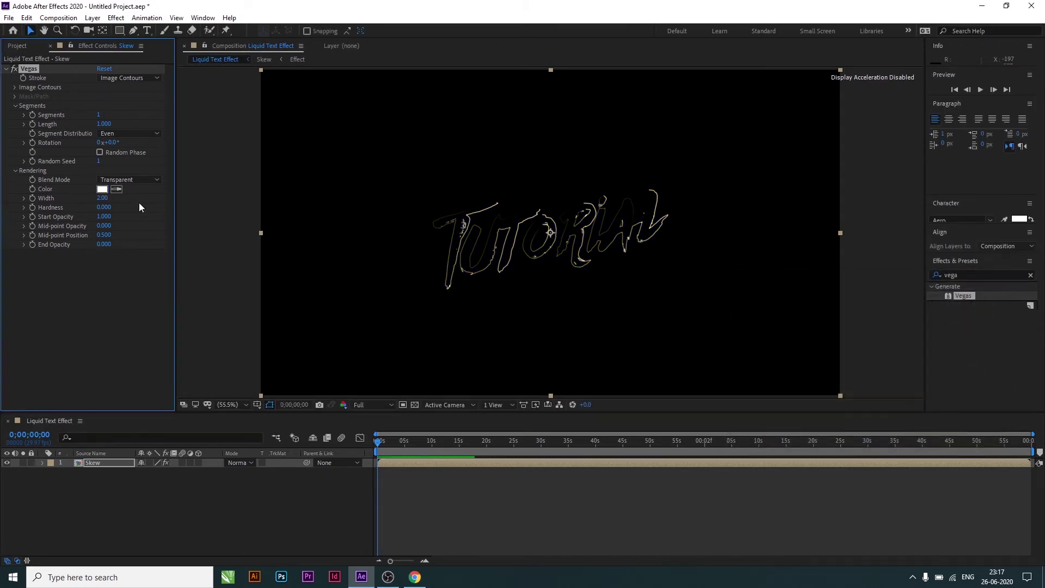
left_click(102, 199)
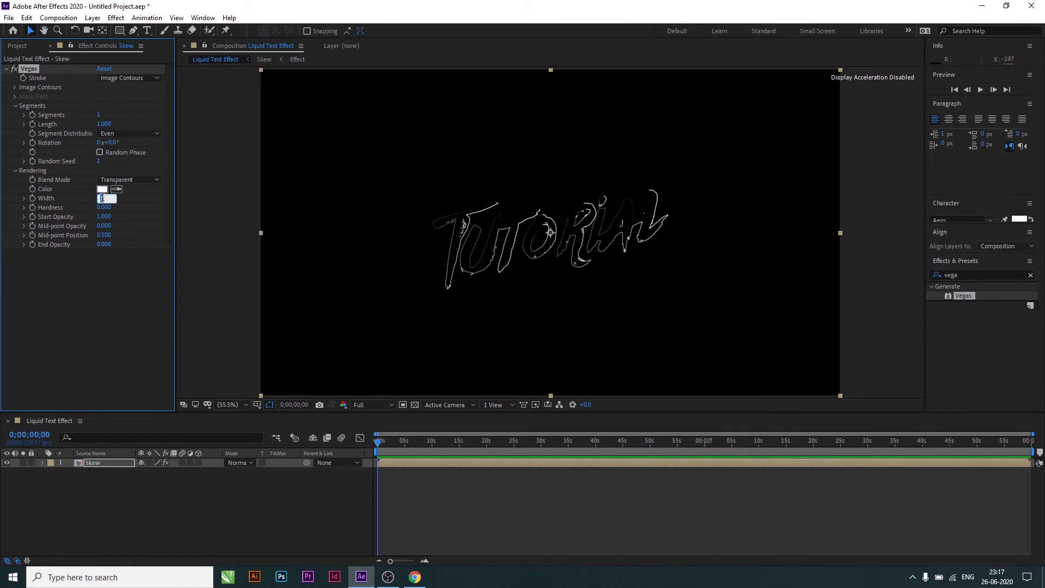
type("5")
key("Return")
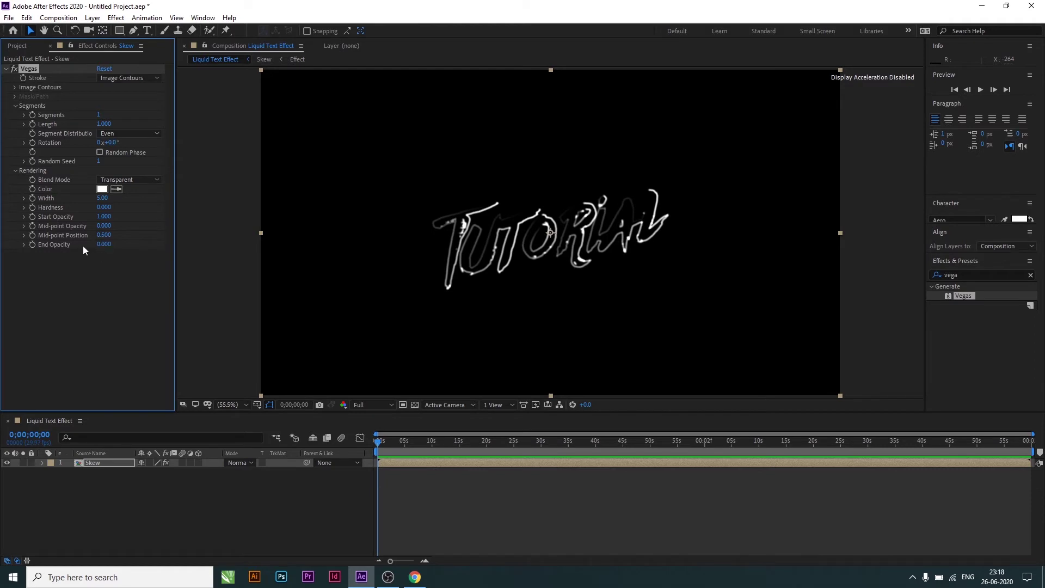
left_click(104, 245)
type("1")
key("Return")
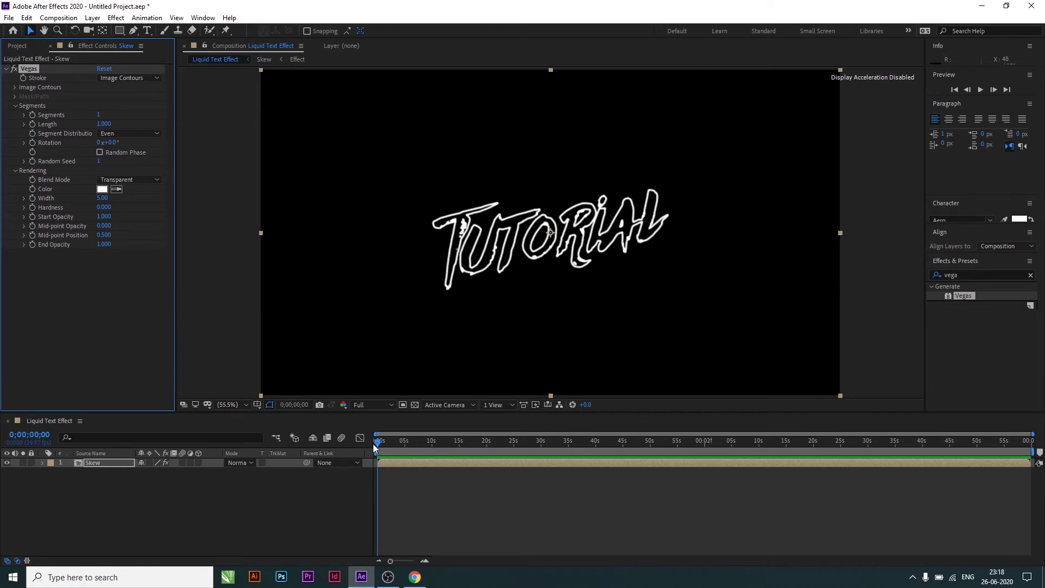
key("equal")
key("equal")
key("equal")
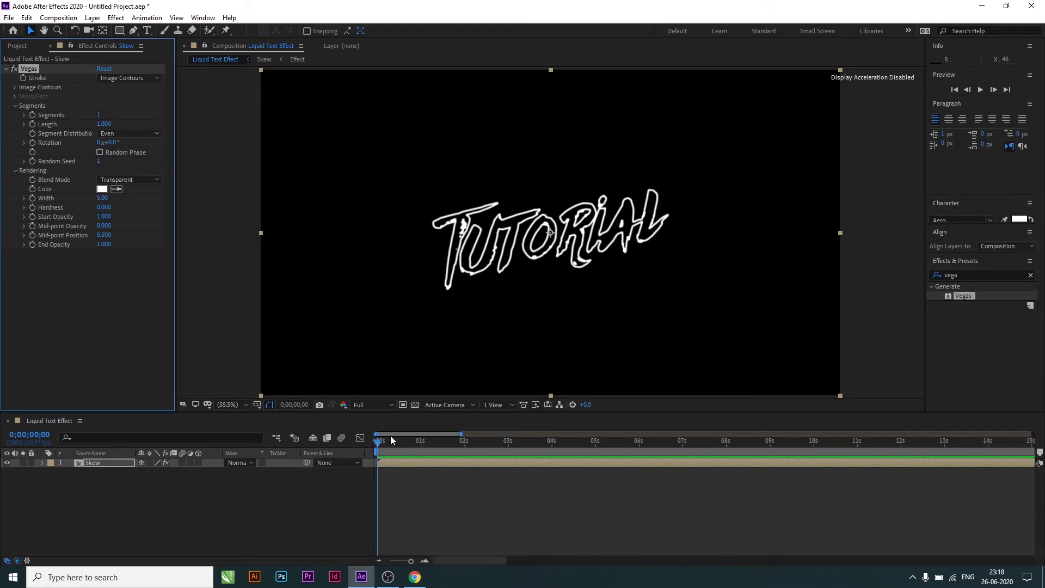
- Add Length and Rotation keyframes at about the 2-second mark
left_click(376, 441)
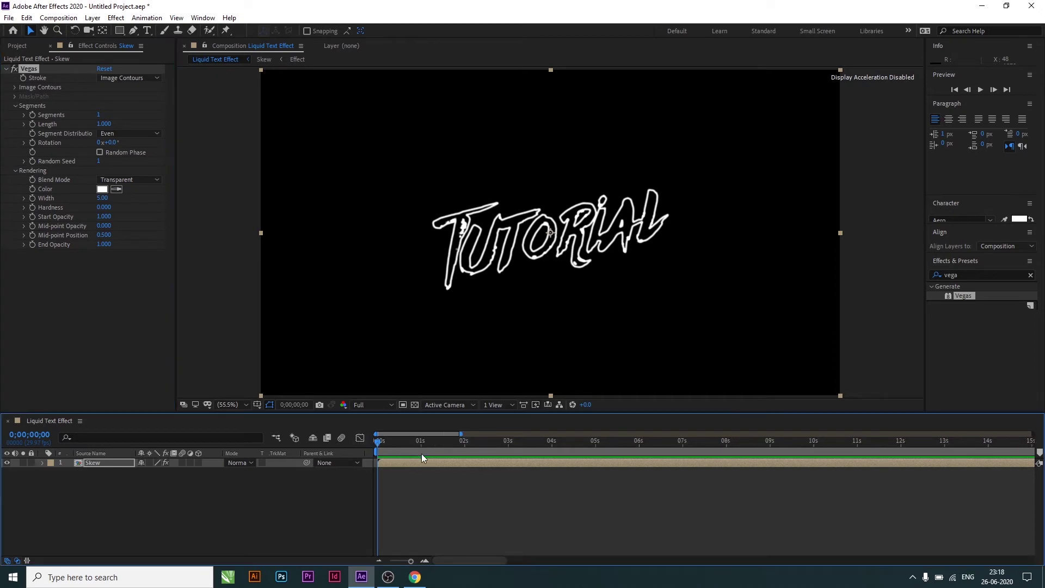
left_click(463, 444)
left_click(31, 124)
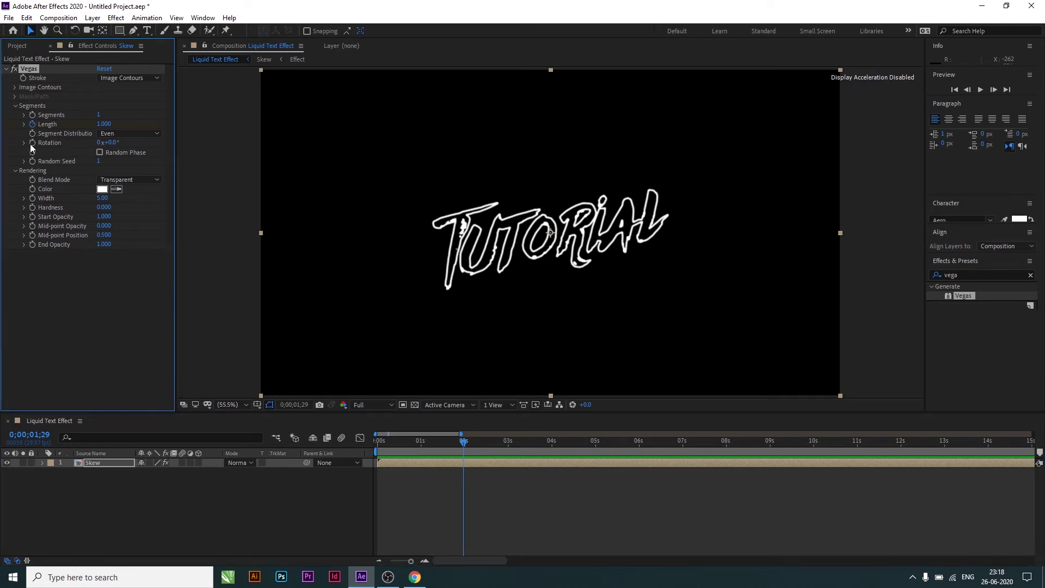
left_click(31, 142)
- At the start, set Length to 0 and Rotation to -90°, then preview the draw-on
left_click_drag(427, 440, 356, 448)
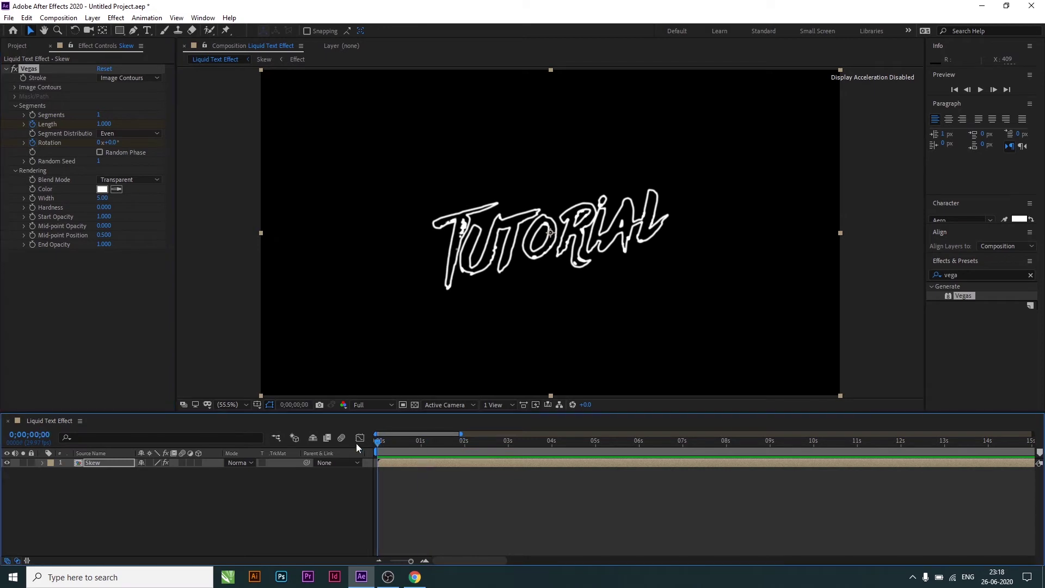
left_click(105, 124)
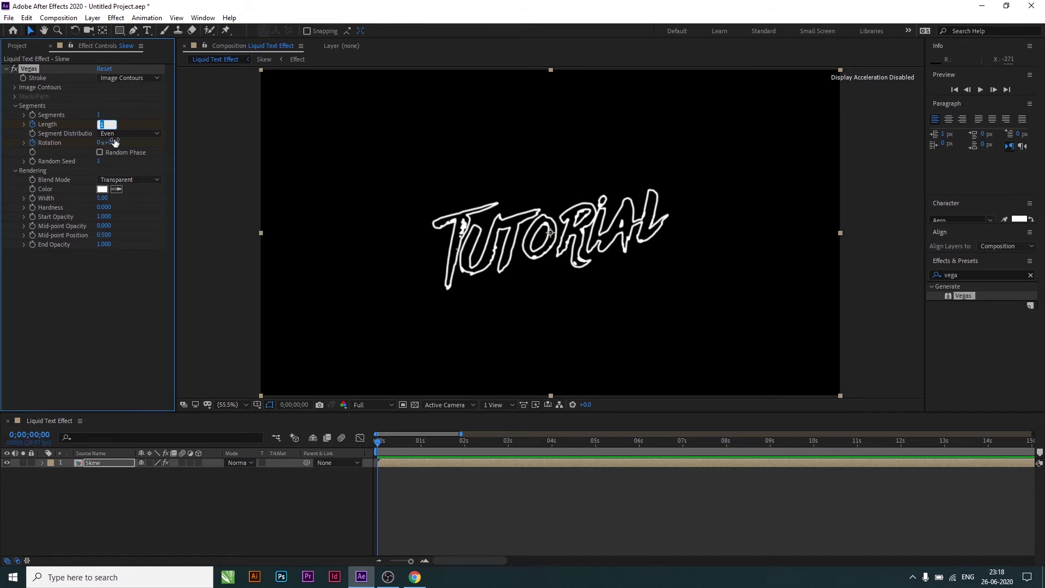
type("0")
key("Return")
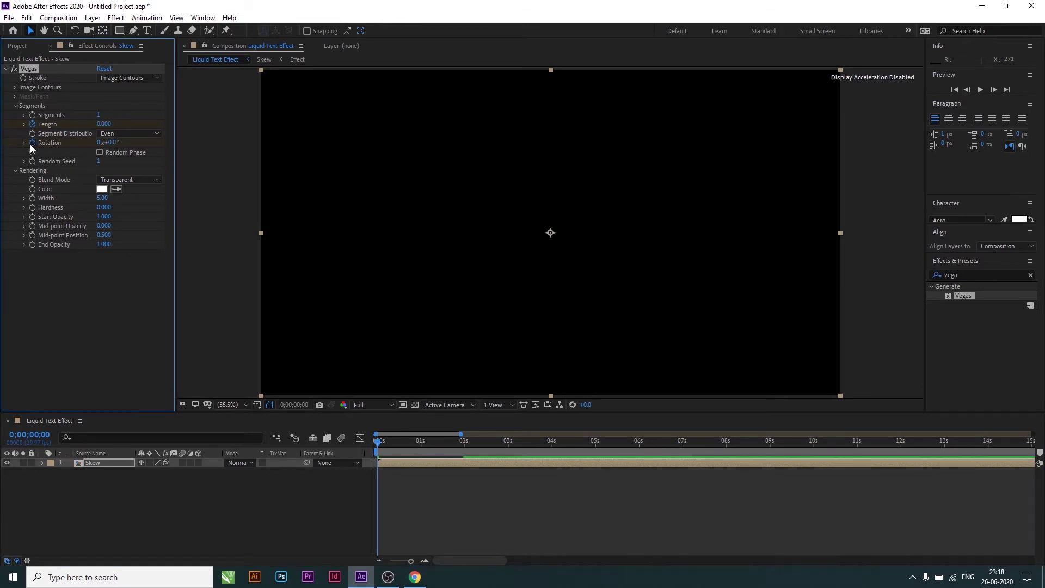
left_click(111, 143)
type("-90")
key("Return")
left_click_drag(395, 443, 298, 464)
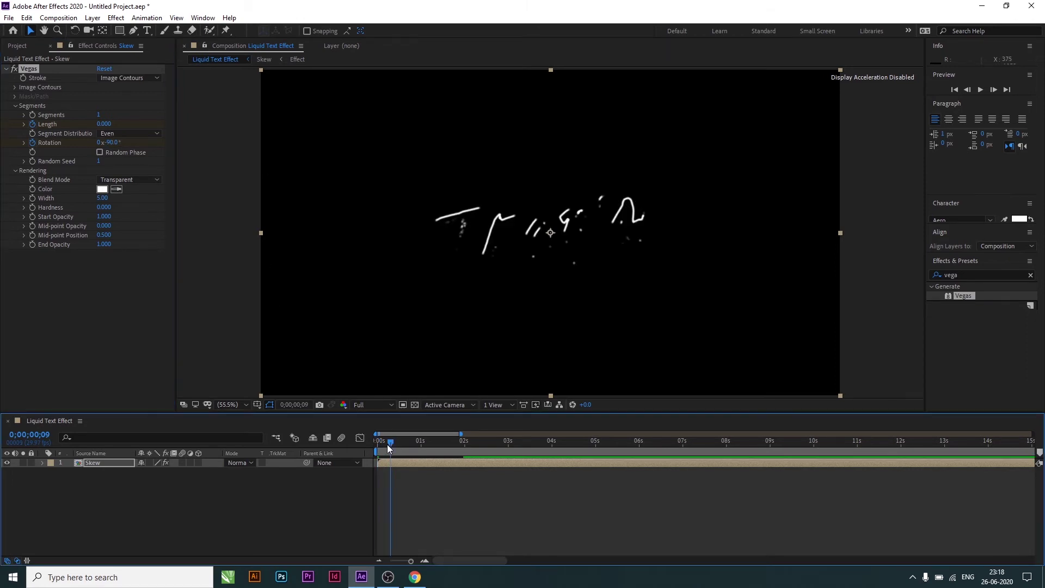
key("space")
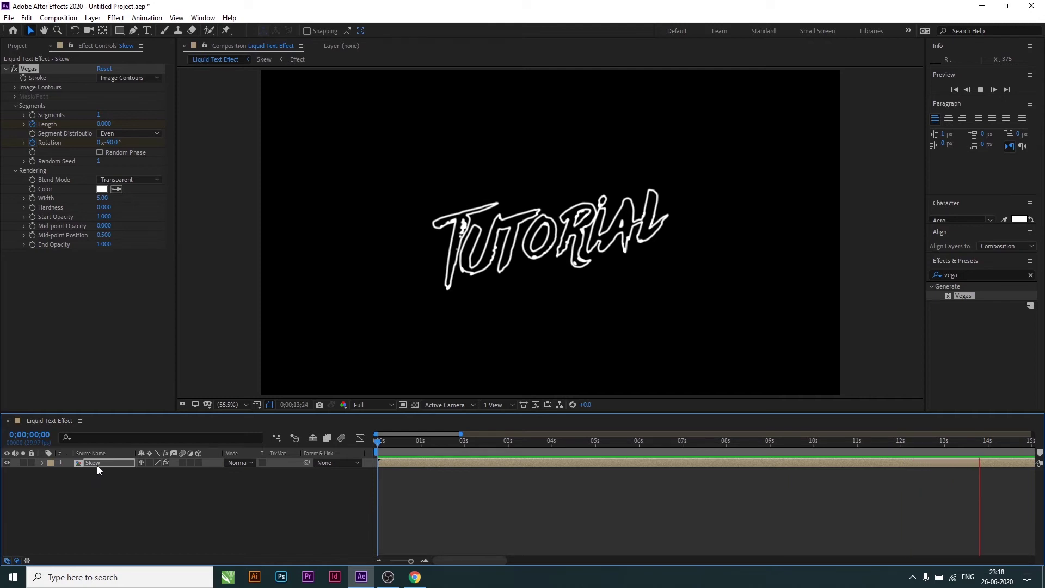
- Duplicate the Skew layer and rename the top copy 'Yellow'
left_click(98, 486)
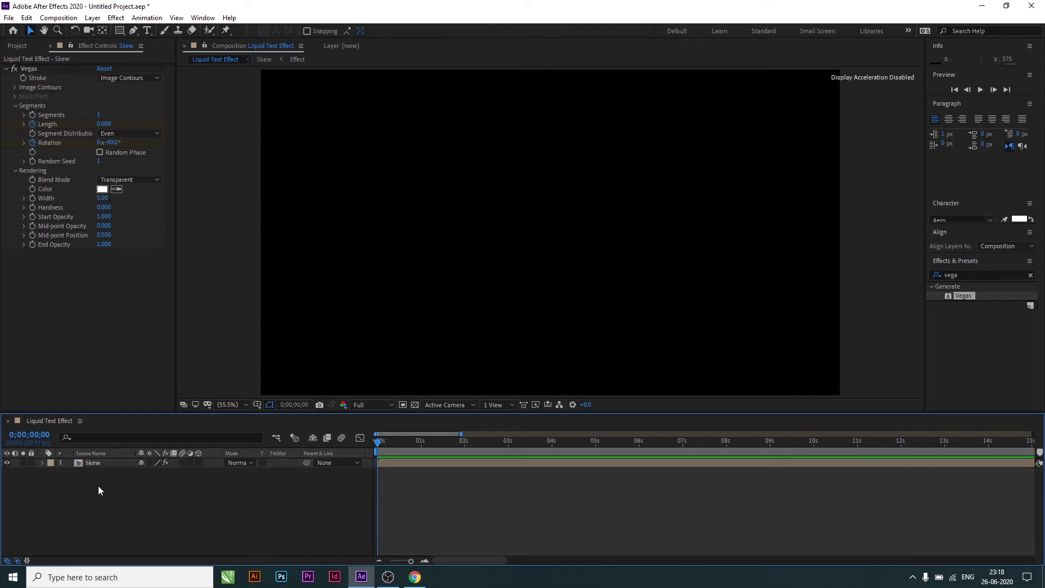
left_click(100, 462)
key("ctrl+d")
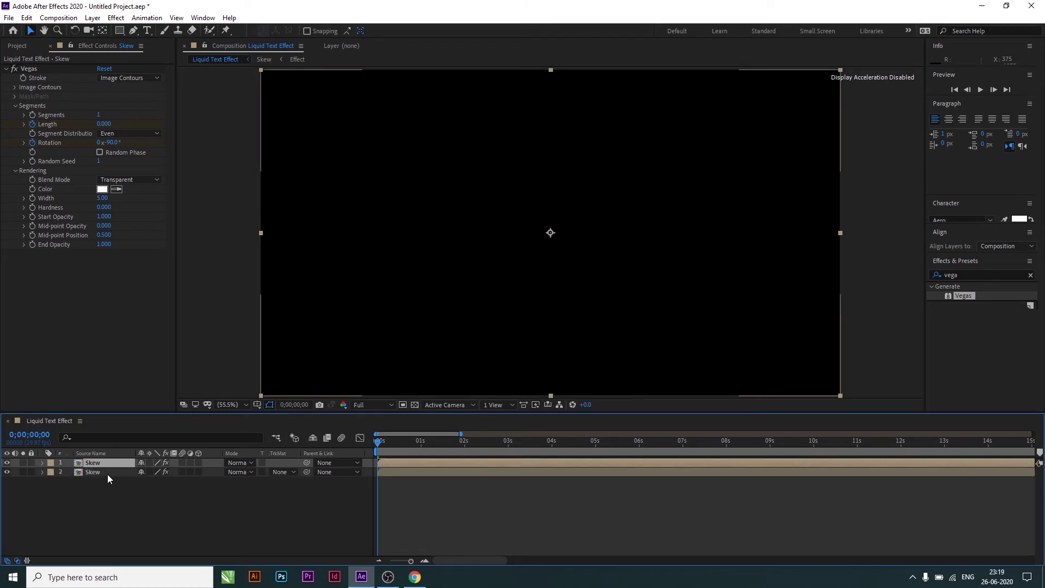
right_click(100, 464)
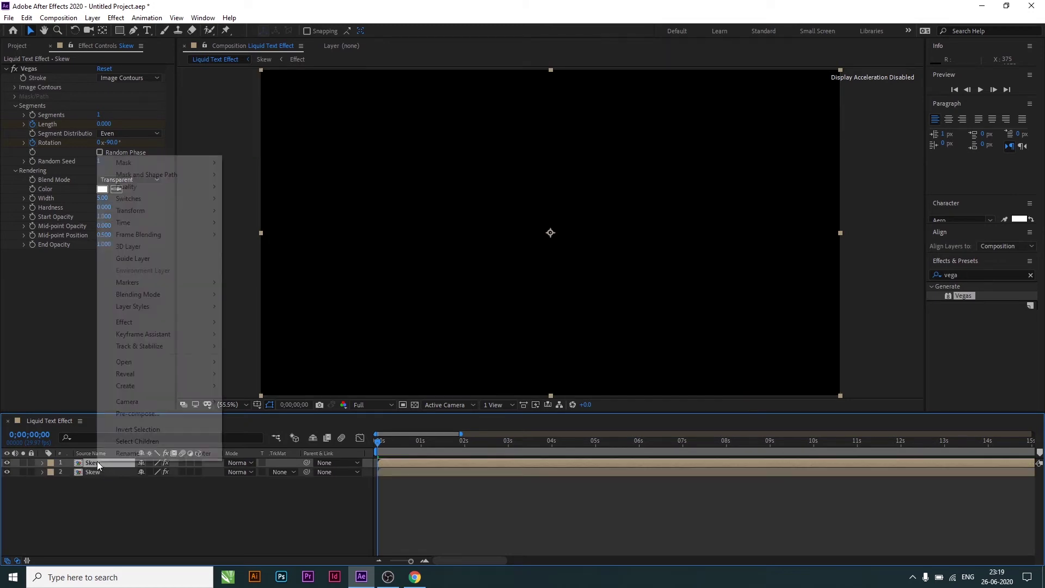
left_click(127, 454)
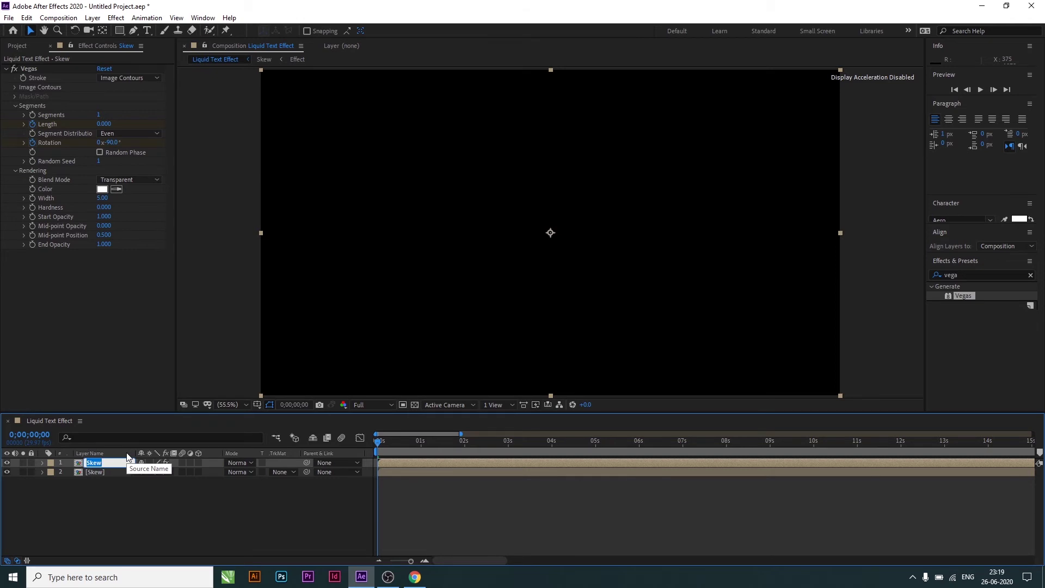
type("Yellow")
- Rename the second stroke layer 'White' and reselect the Yellow layer
right_click(99, 473)
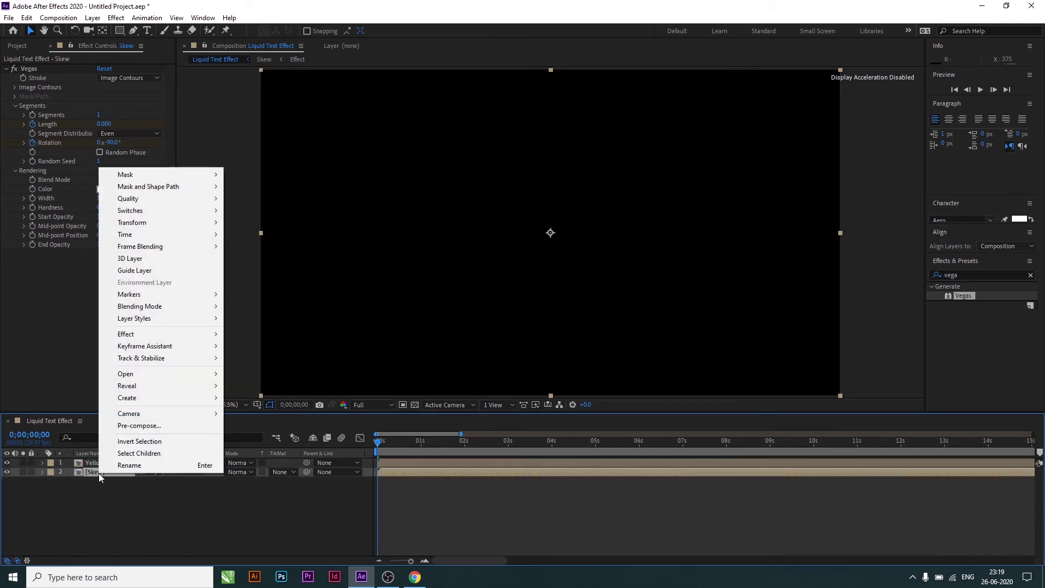
left_click(129, 465)
type("Wh")
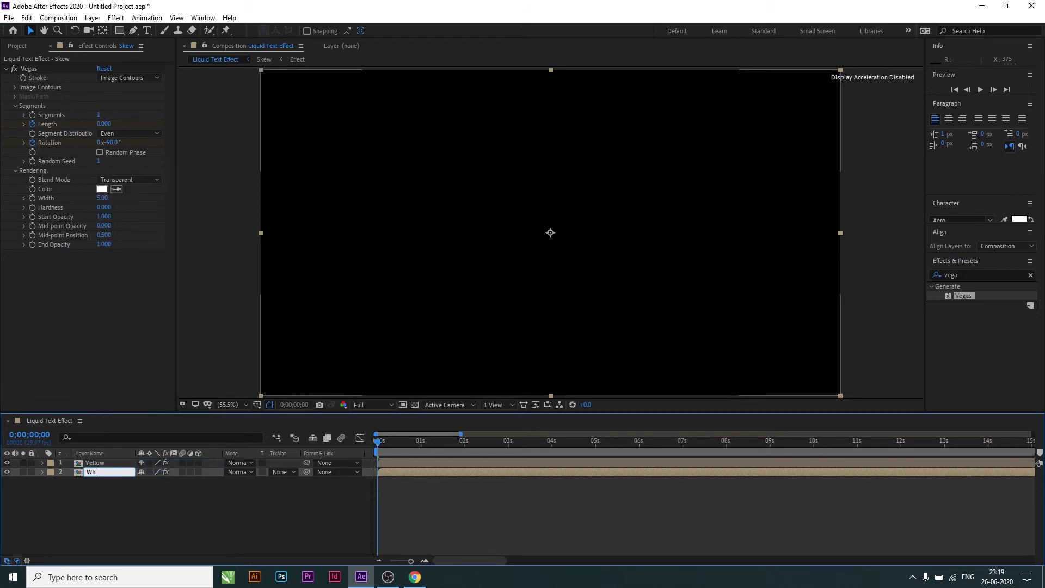
type("ite")
key("Return")
left_click(99, 463)
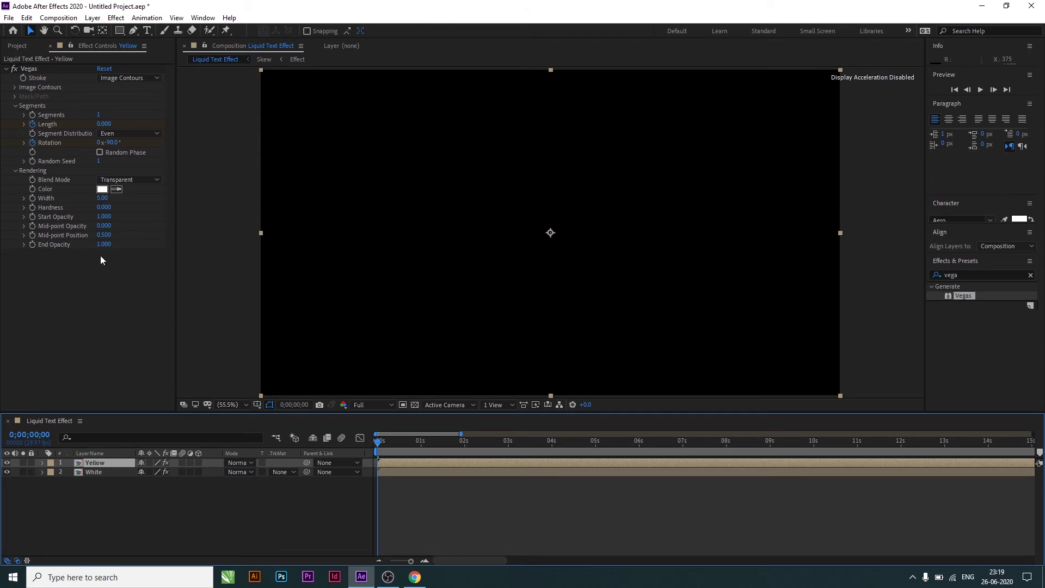
- Change the Yellow layer's Vegas stroke to bright yellow (FFD800) and preview the animation
left_click(103, 190)
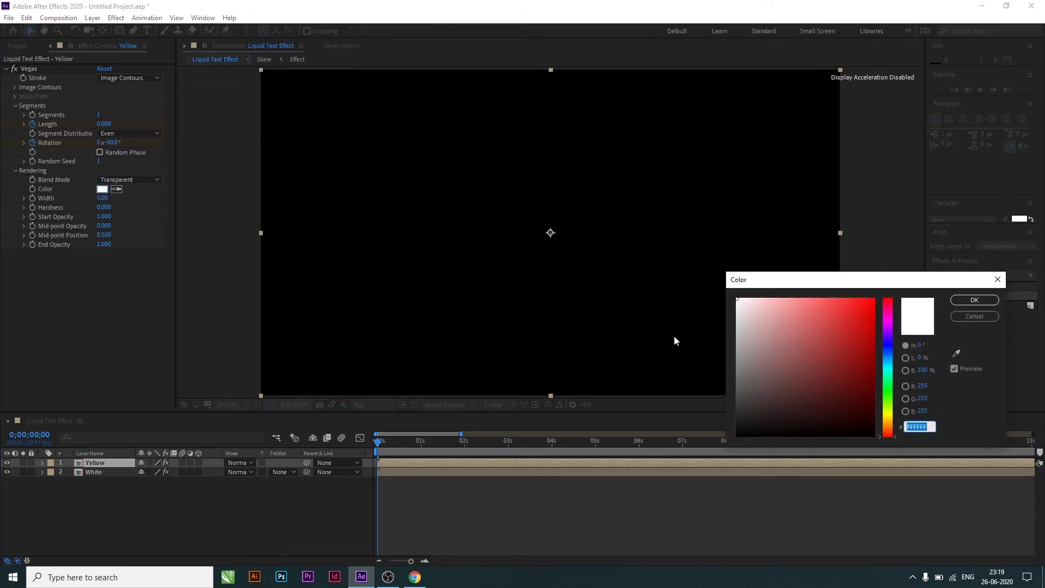
left_click_drag(891, 425, 892, 417)
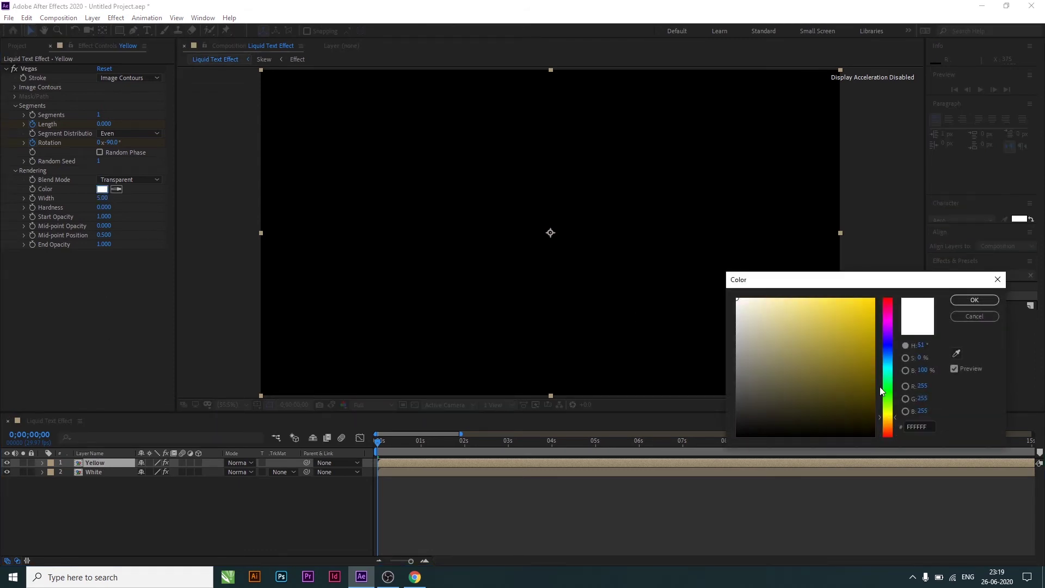
left_click(874, 299)
left_click(963, 301)
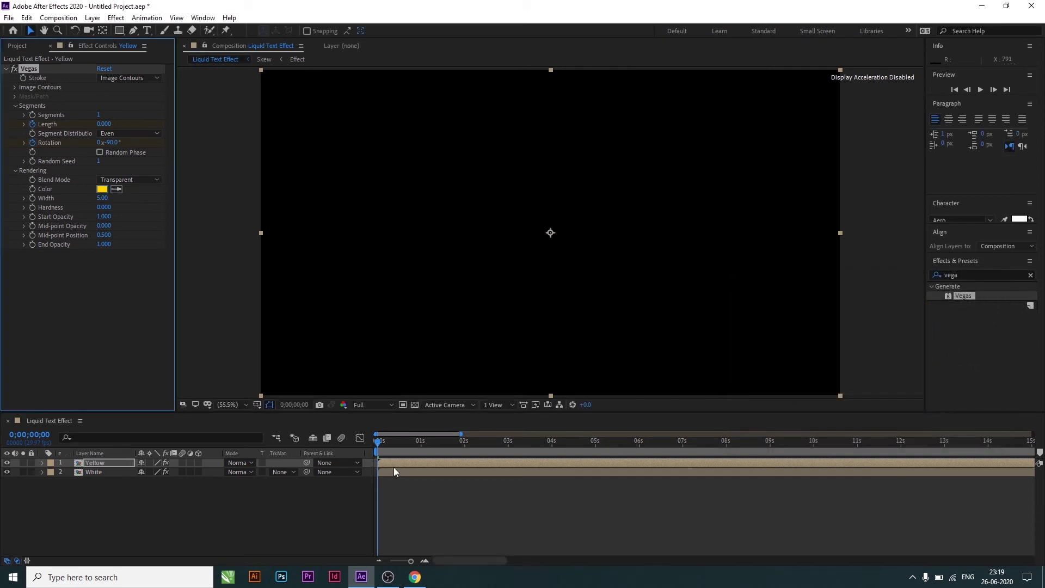
left_click(386, 464)
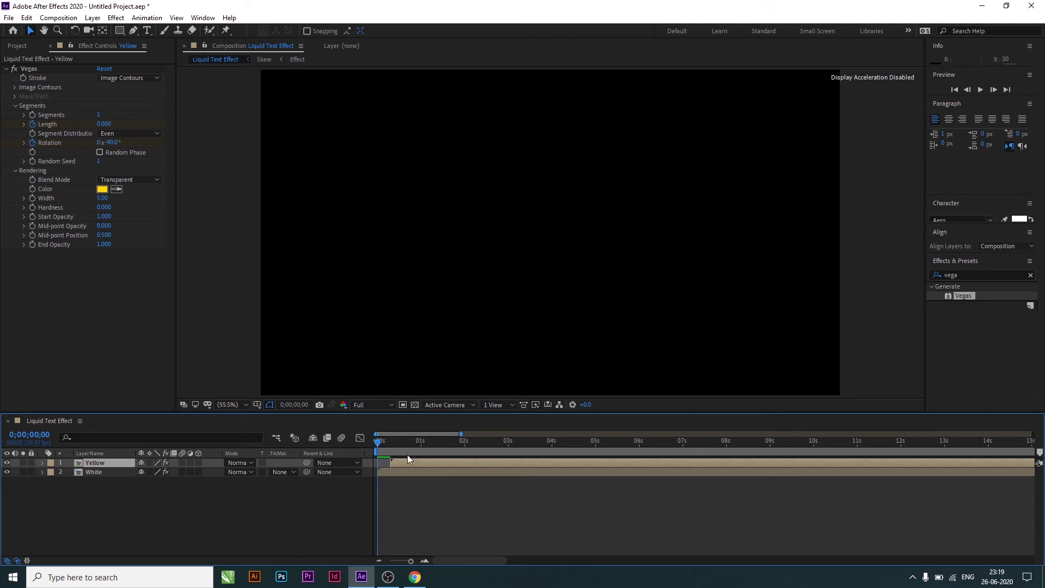
key("space")
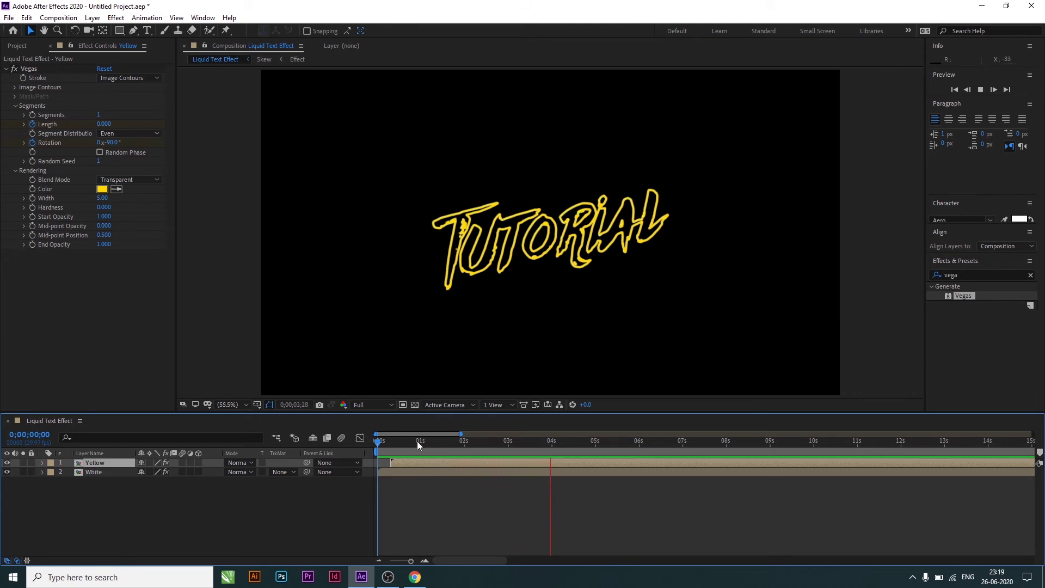
key("space")
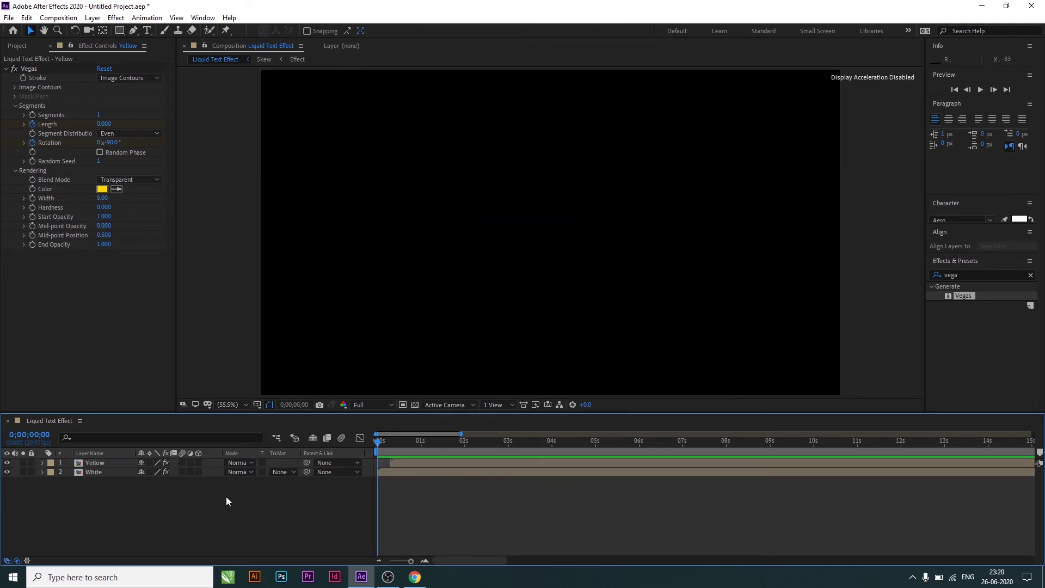
- Duplicate the Yellow layer and rename the copy 'Red'
left_click(97, 463)
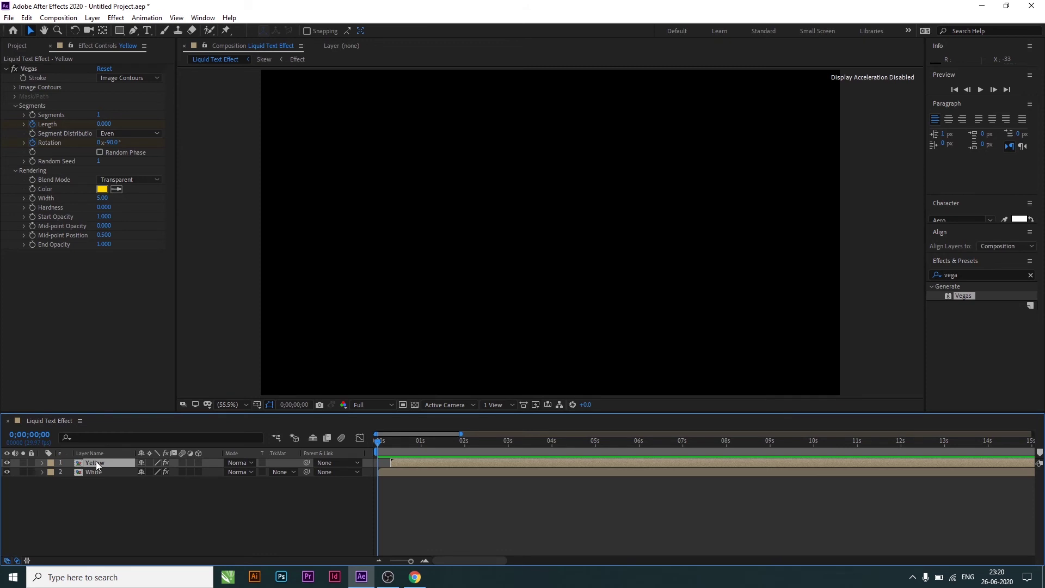
key("ctrl+d")
right_click(96, 462)
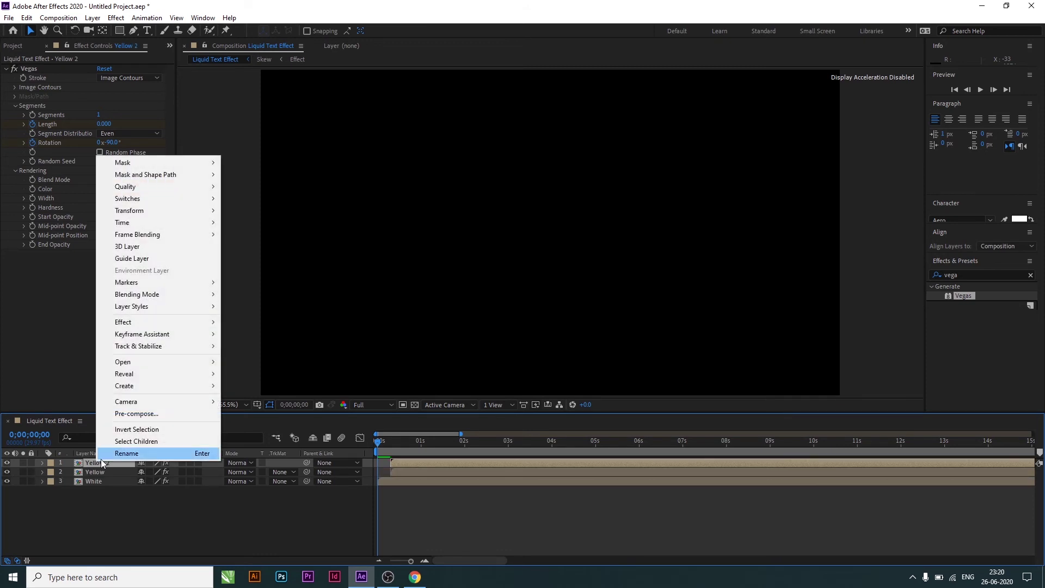
left_click(110, 456)
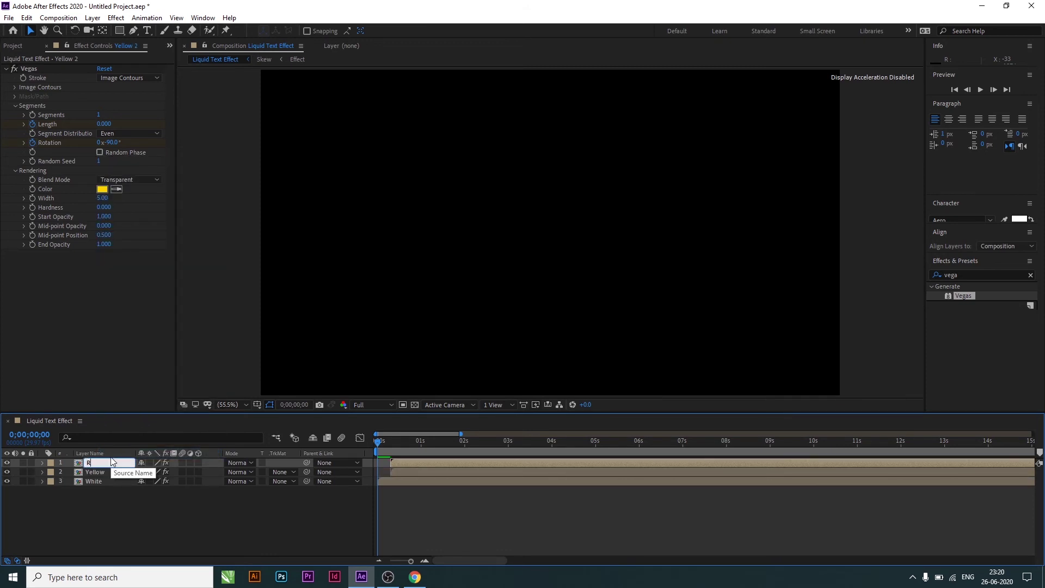
type("Red")
left_click(124, 511)
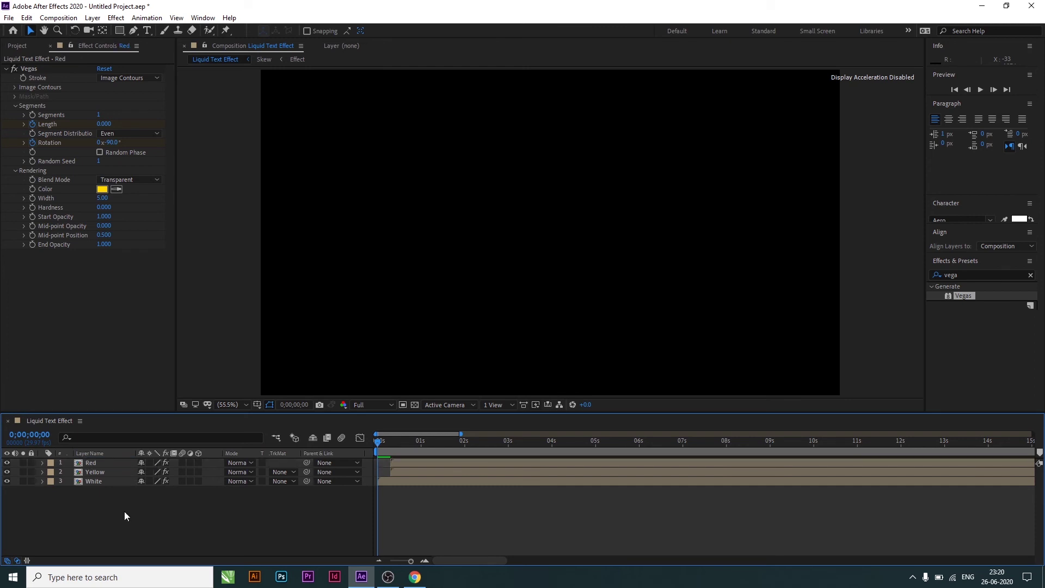
- Set the Red layer's Vegas stroke colour to pinkish red (FF003C)
left_click(96, 462)
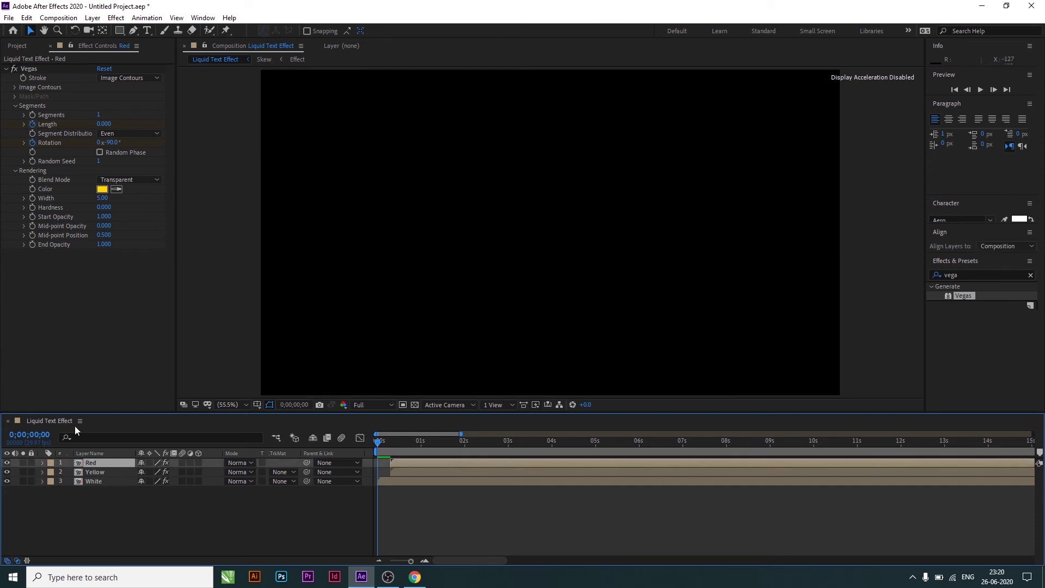
left_click(101, 189)
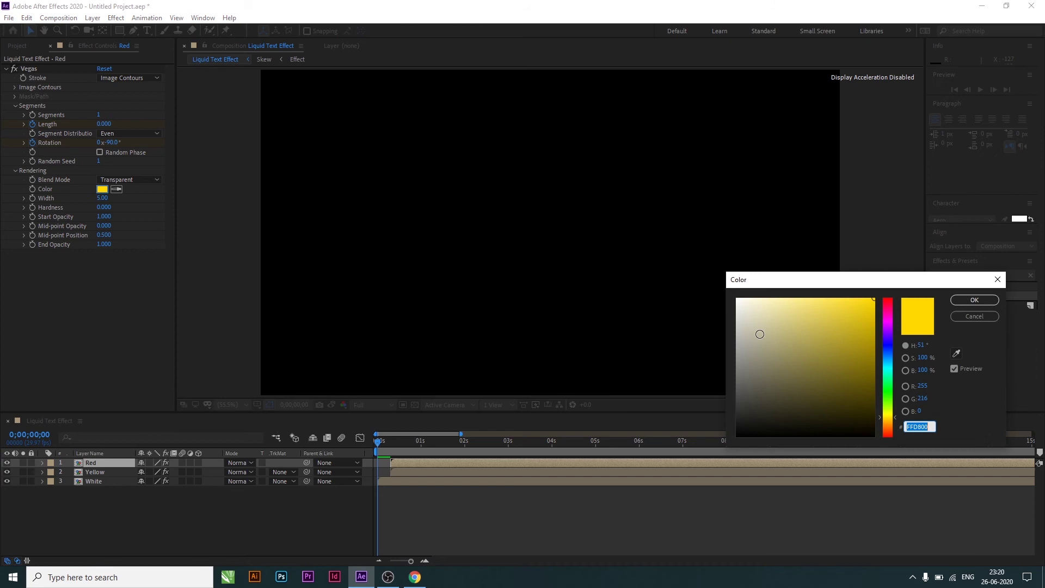
left_click(891, 308)
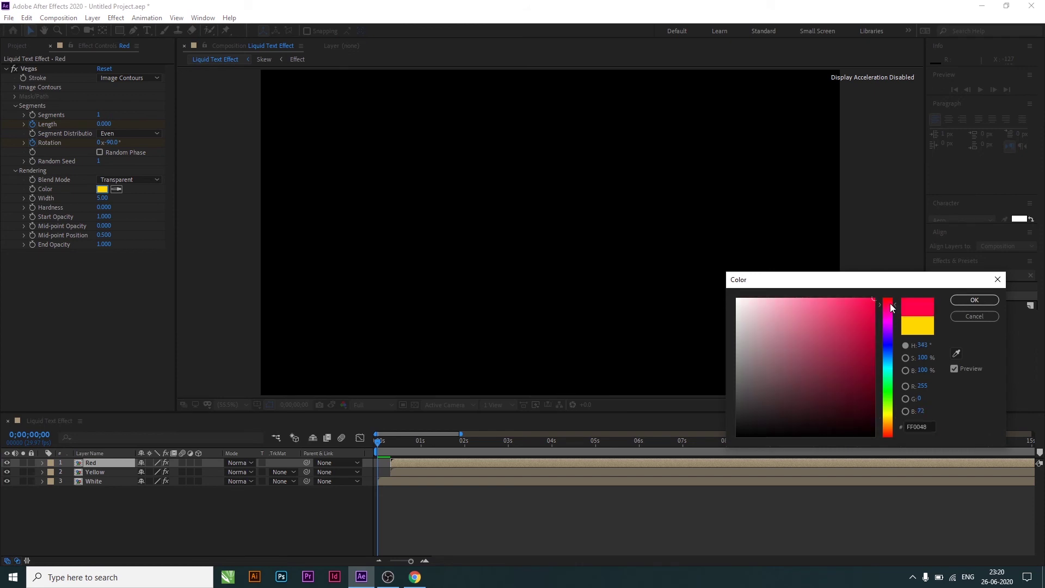
left_click(973, 301)
left_click(407, 462)
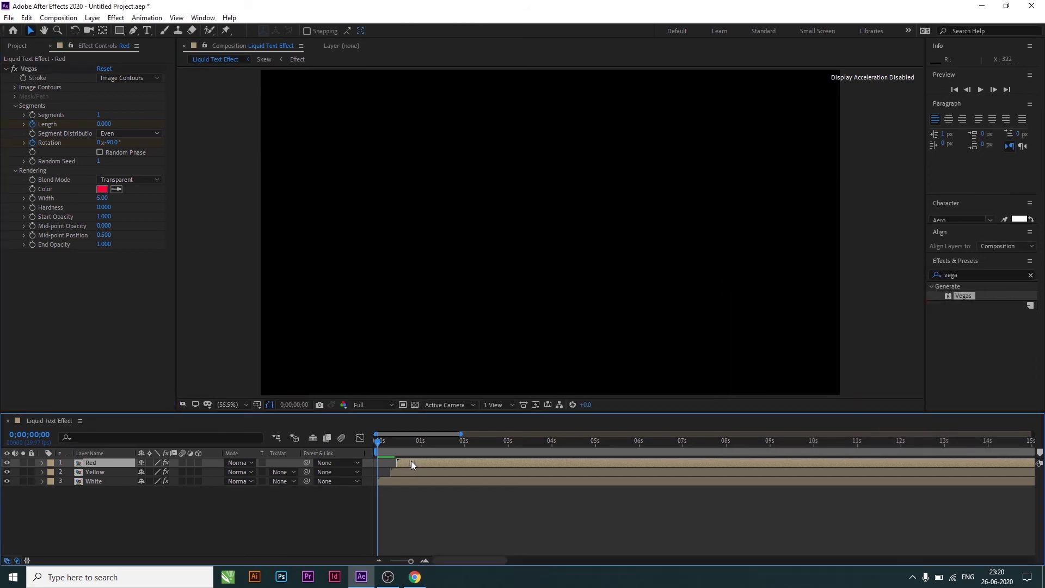
- End the work area at 2 seconds and preview the red, yellow and white strokes drawing TUTORIAL
left_click(406, 470)
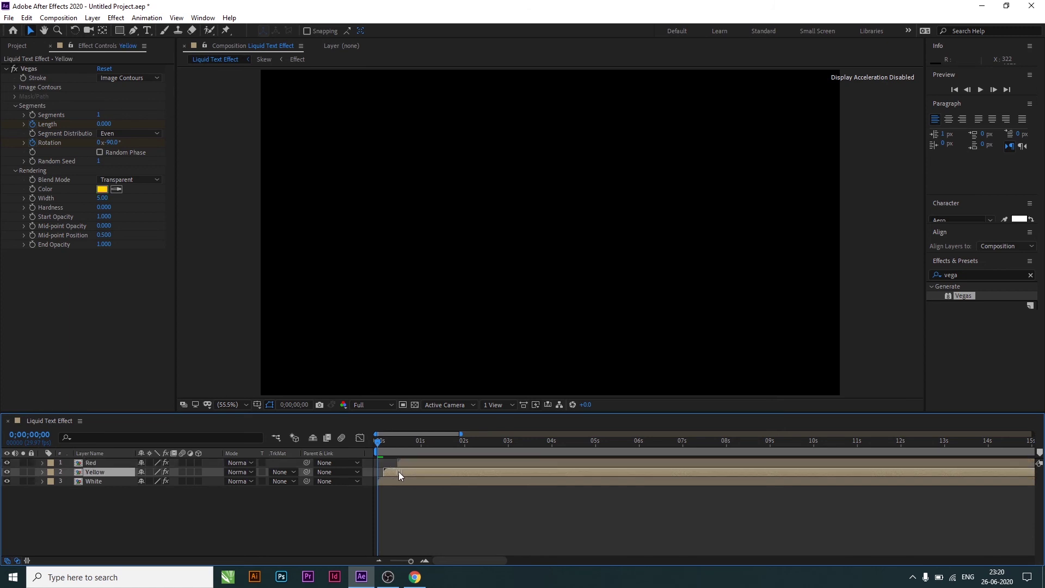
left_click(404, 462)
left_click(465, 443)
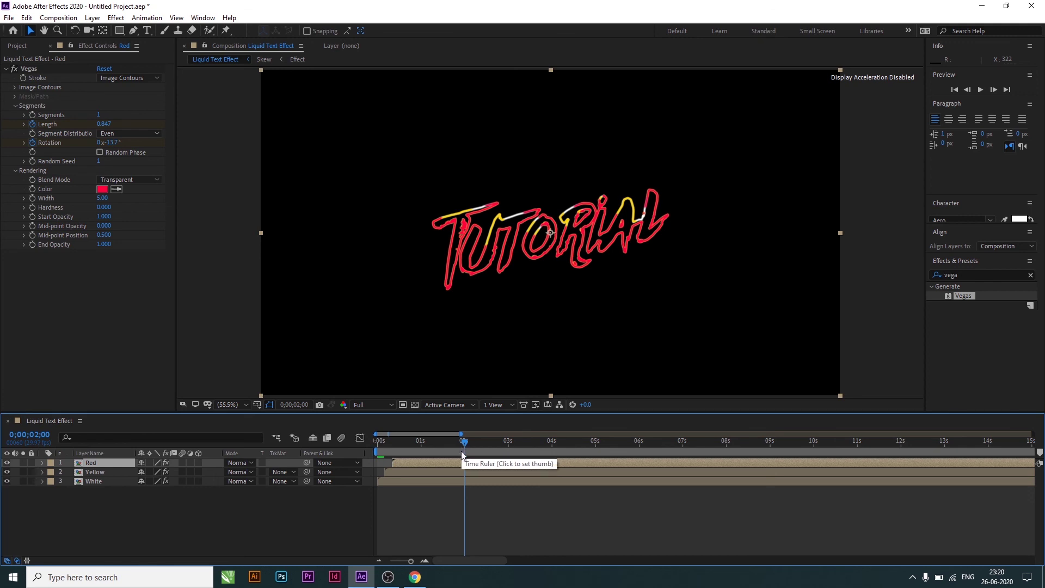
key("n")
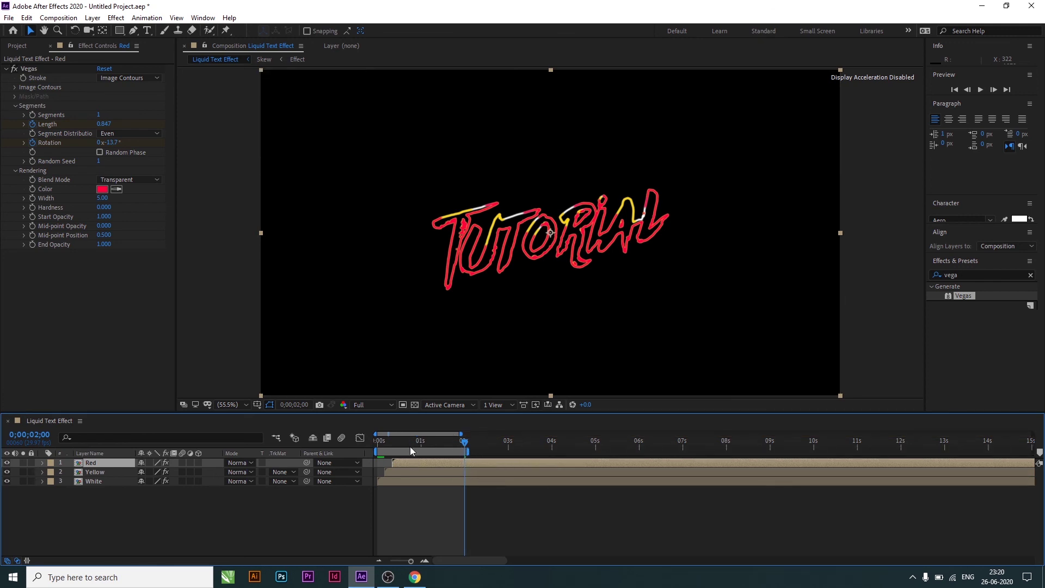
key("space")
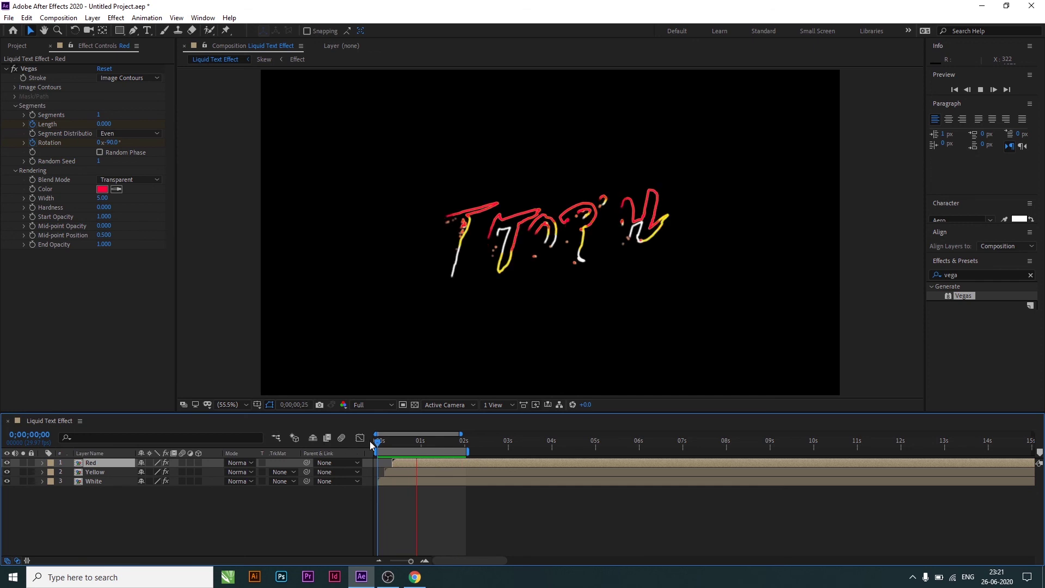
left_click(114, 528)
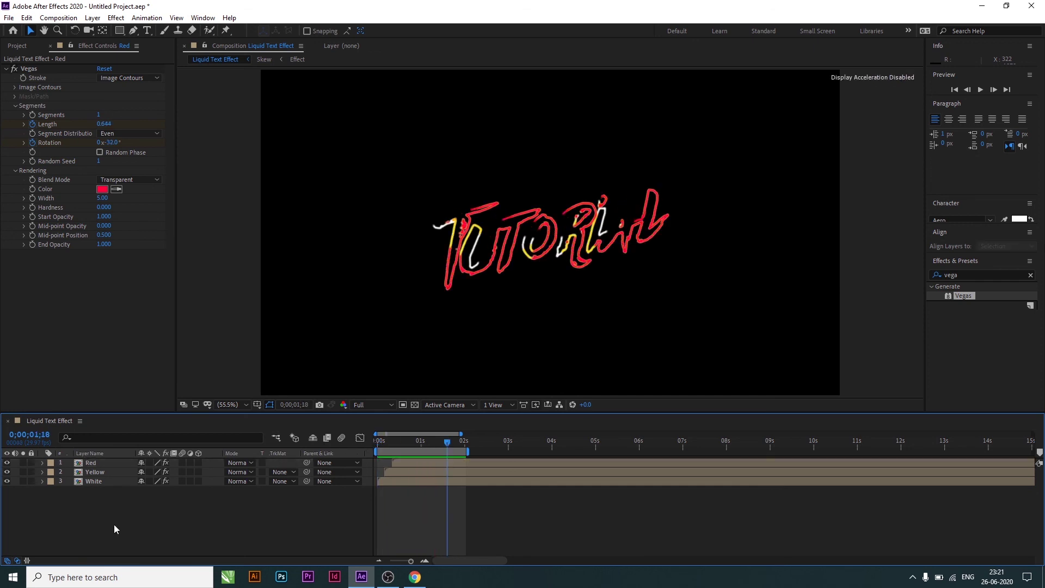